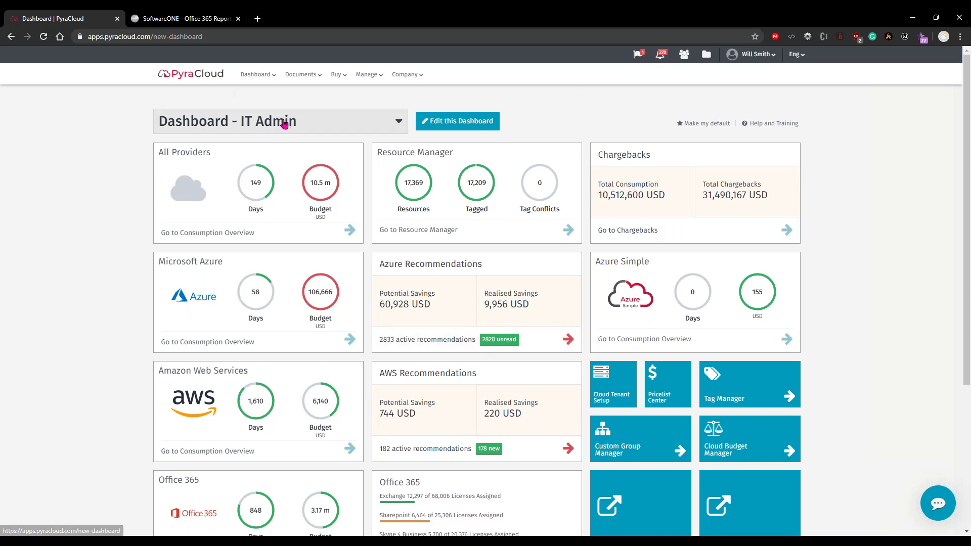
pyautogui.moveTo(318, 289)
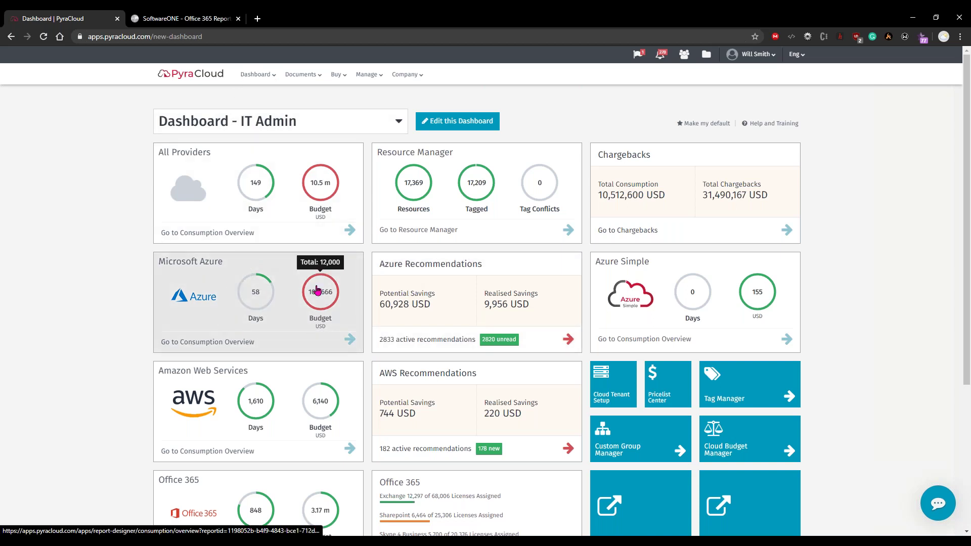
pyautogui.moveTo(255, 277)
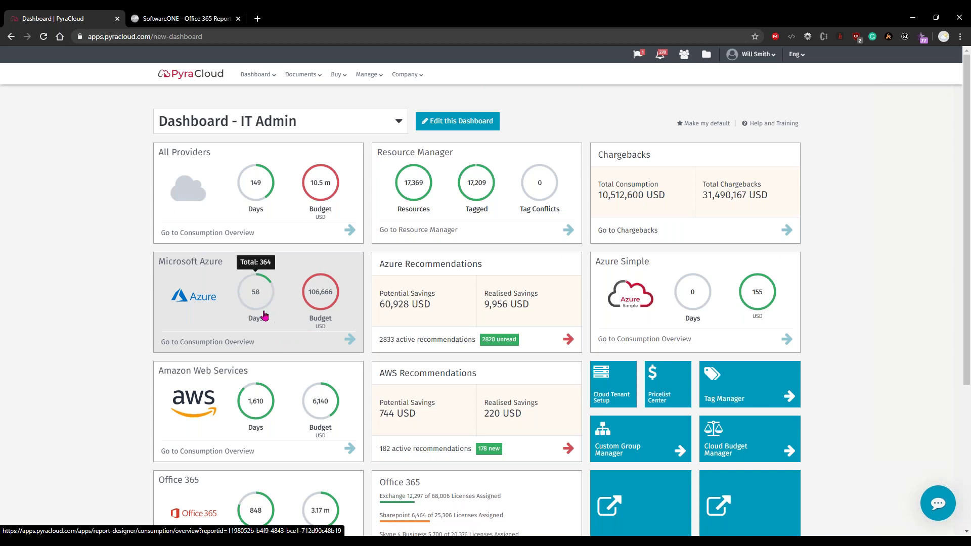
pyautogui.moveTo(271, 402)
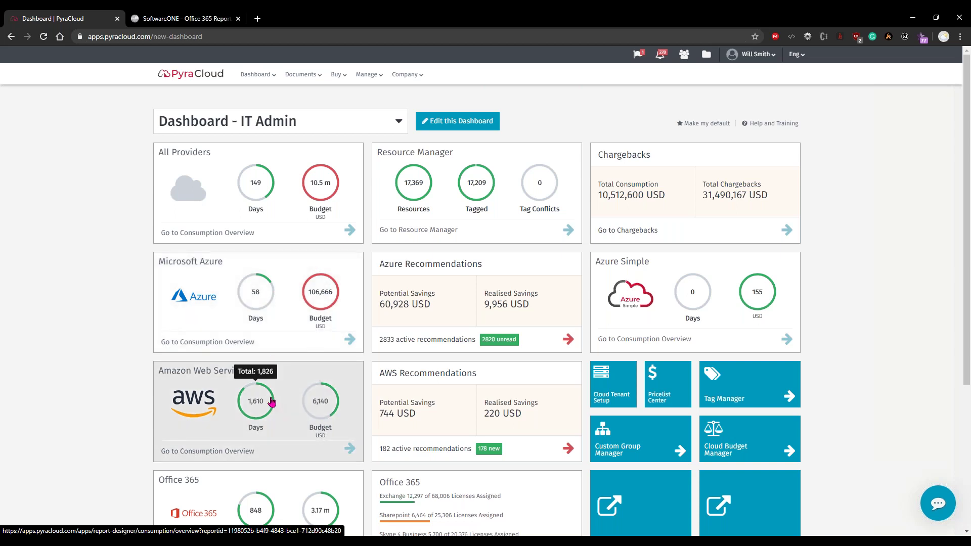
pyautogui.scroll(-1, 272, 402)
pyautogui.moveTo(301, 365)
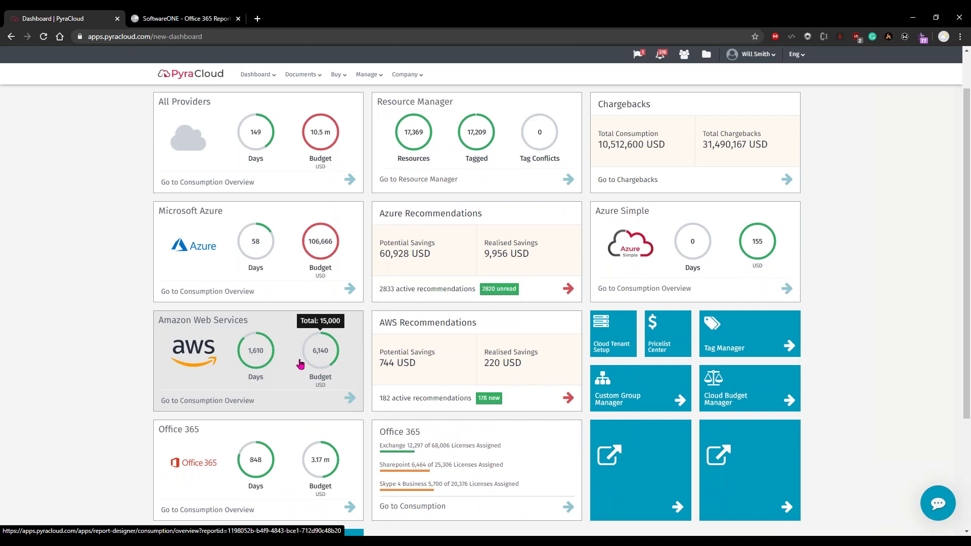
pyautogui.scroll(-2, 301, 364)
pyautogui.moveTo(308, 383)
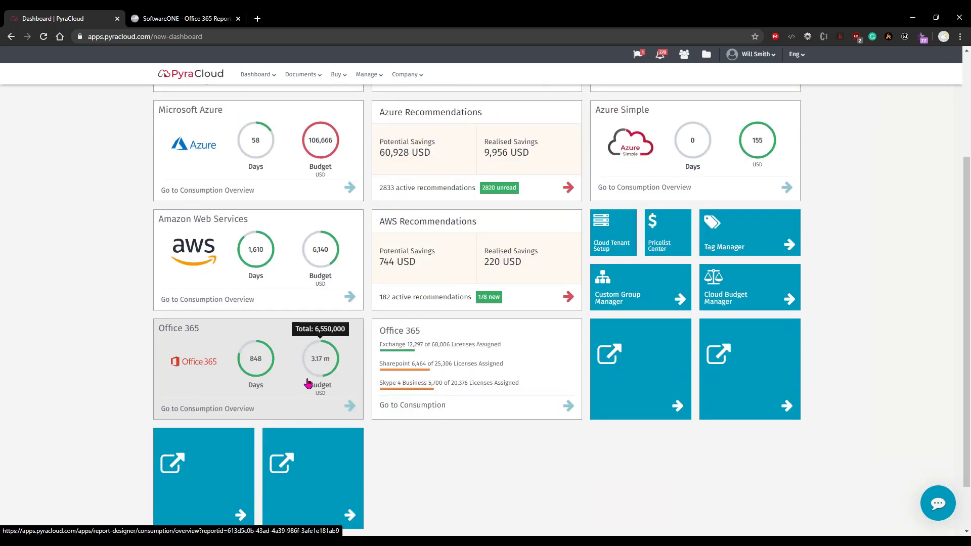
pyautogui.scroll(3, 308, 383)
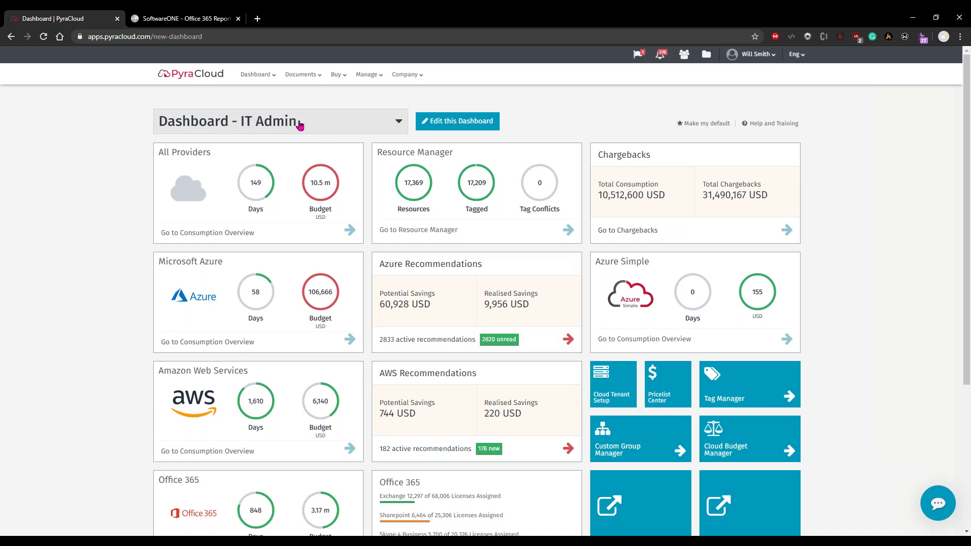
pyautogui.click(332, 127)
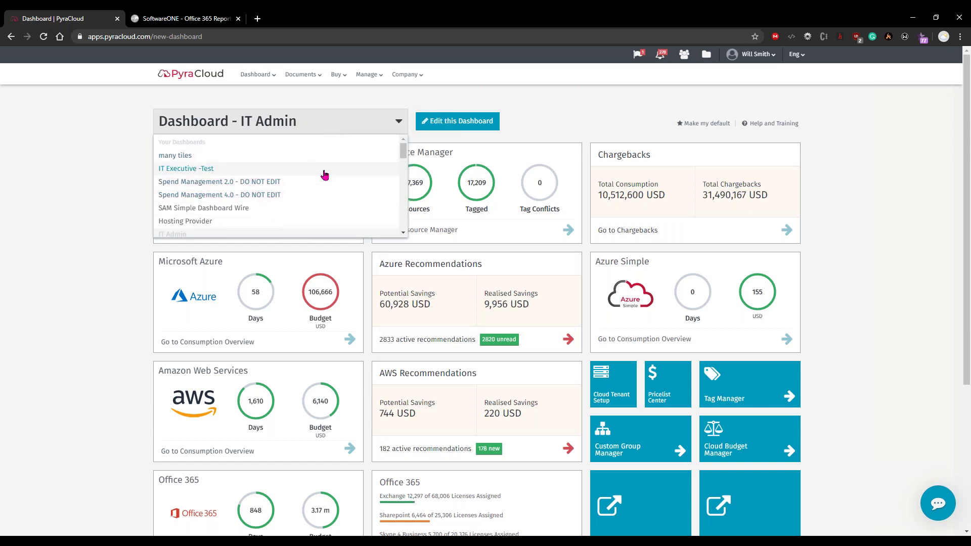
pyautogui.scroll(-1, 325, 175)
pyautogui.scroll(1, 325, 175)
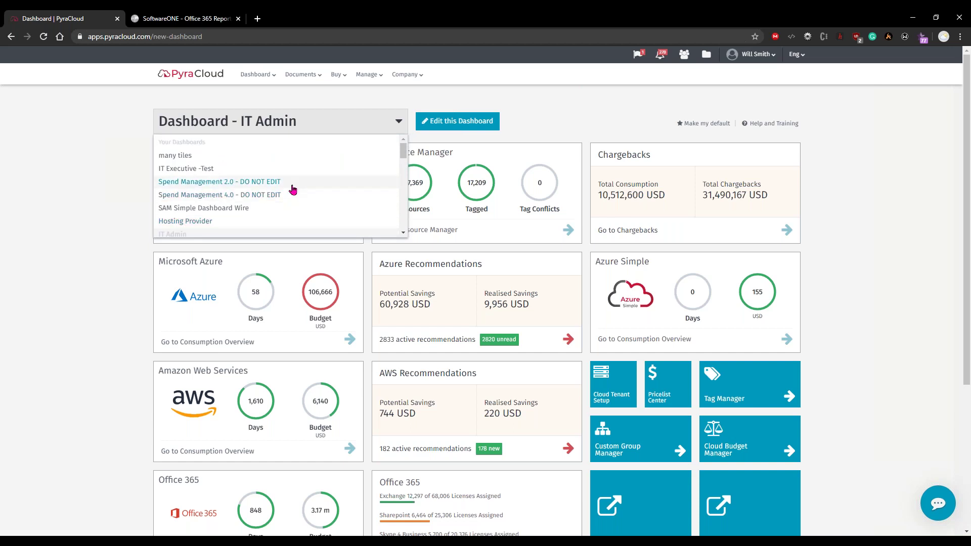
pyautogui.click(872, 256)
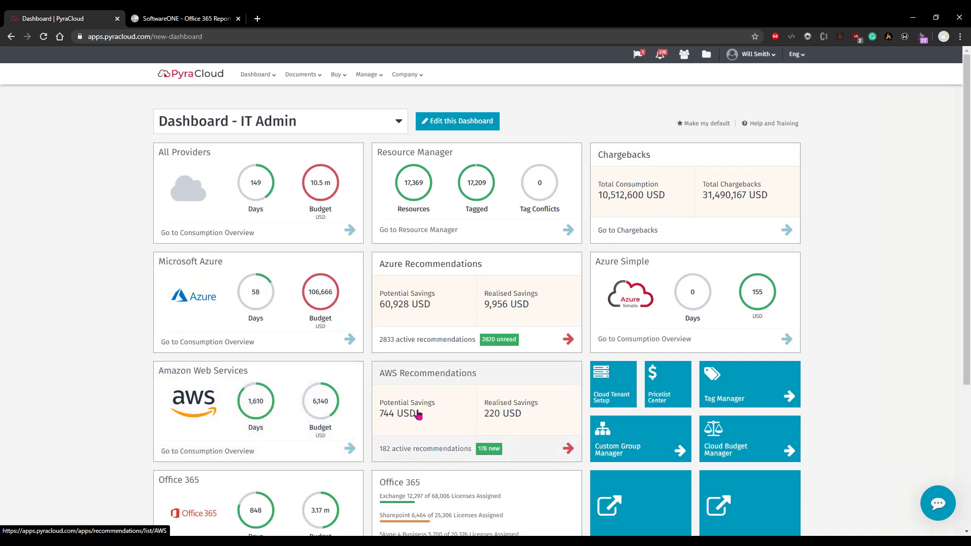
# Show the Office 365 licence breakdown by product, then open its SaaS Office365 Consumption Details report
pyautogui.scroll(-3, 418, 415)
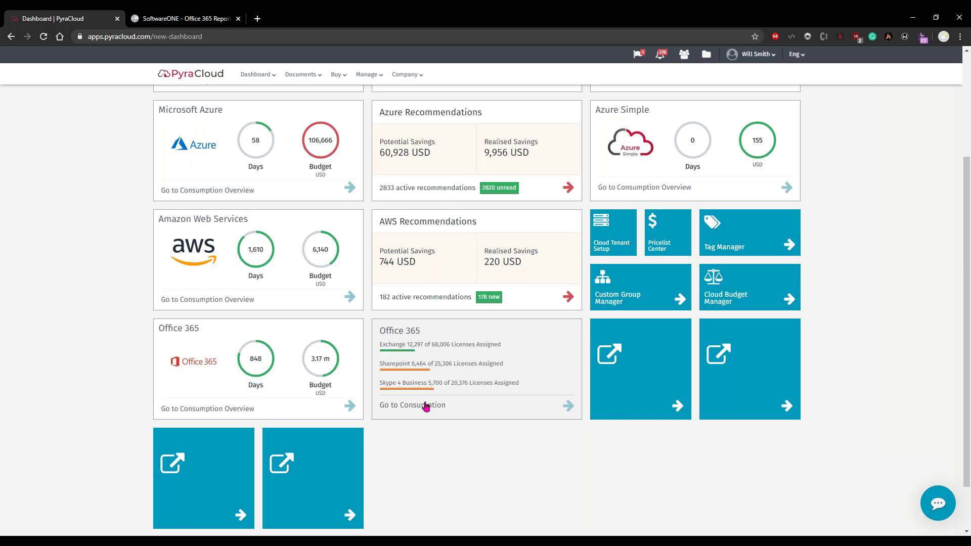
pyautogui.click(463, 371)
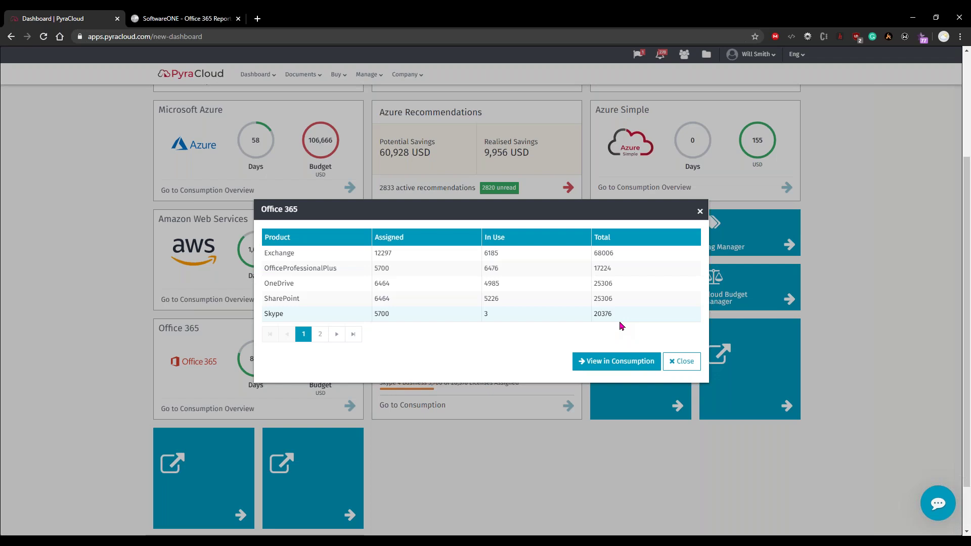
pyautogui.click(600, 367)
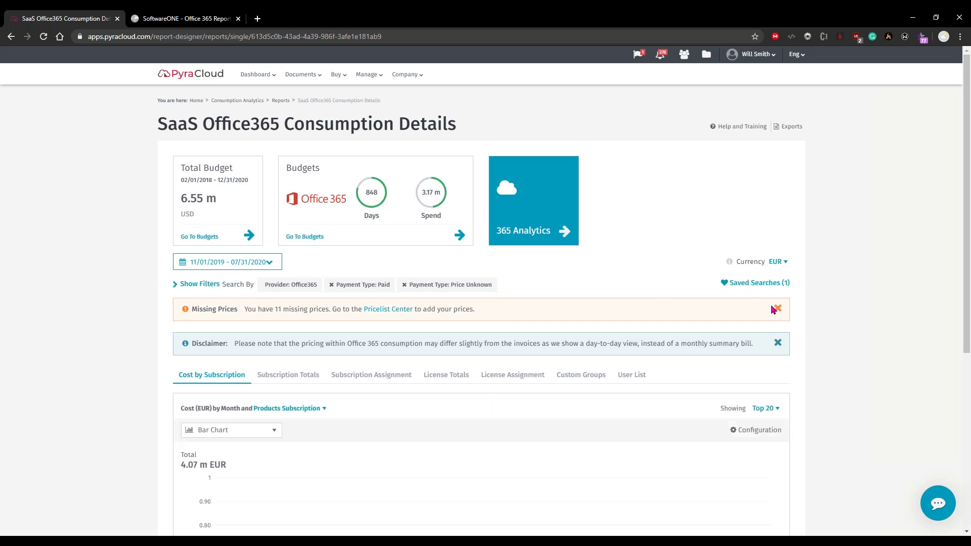
# Dismiss the Missing Prices and pricing Disclaimer notices
pyautogui.click(777, 308)
pyautogui.click(777, 308)
pyautogui.scroll(-5, 700, 309)
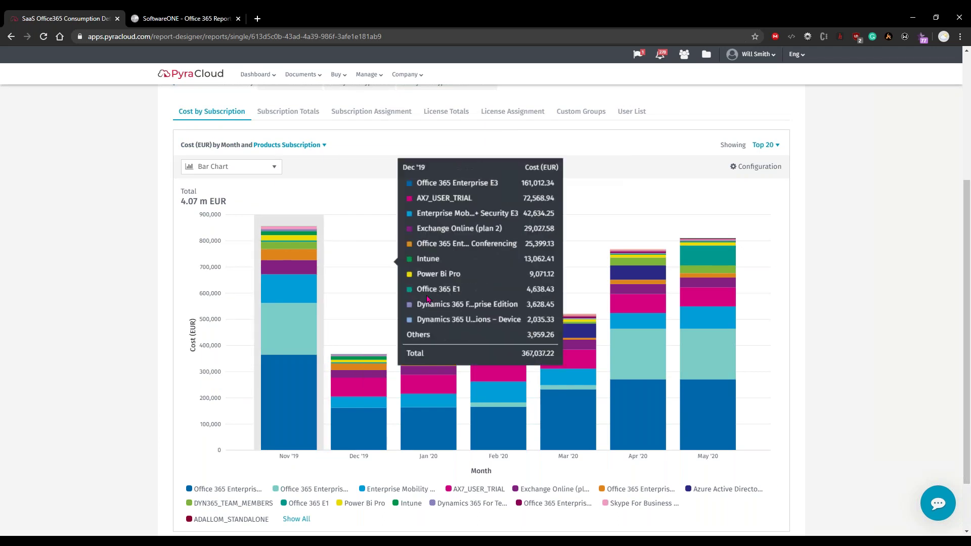
# Read the monthly cost bars, then list every subscription in the Cost by Subscription legend
pyautogui.moveTo(652, 321)
pyautogui.scroll(1, 446, 253)
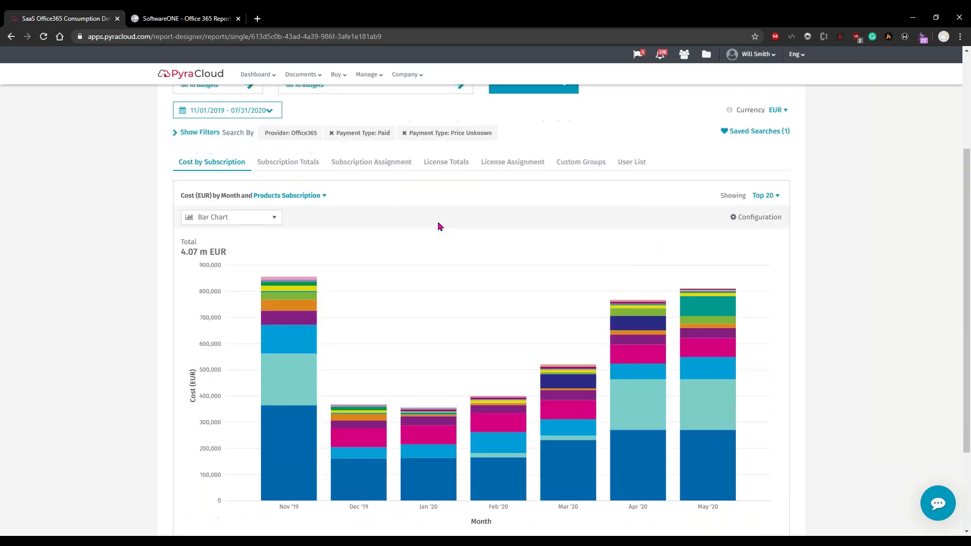
pyautogui.moveTo(443, 321)
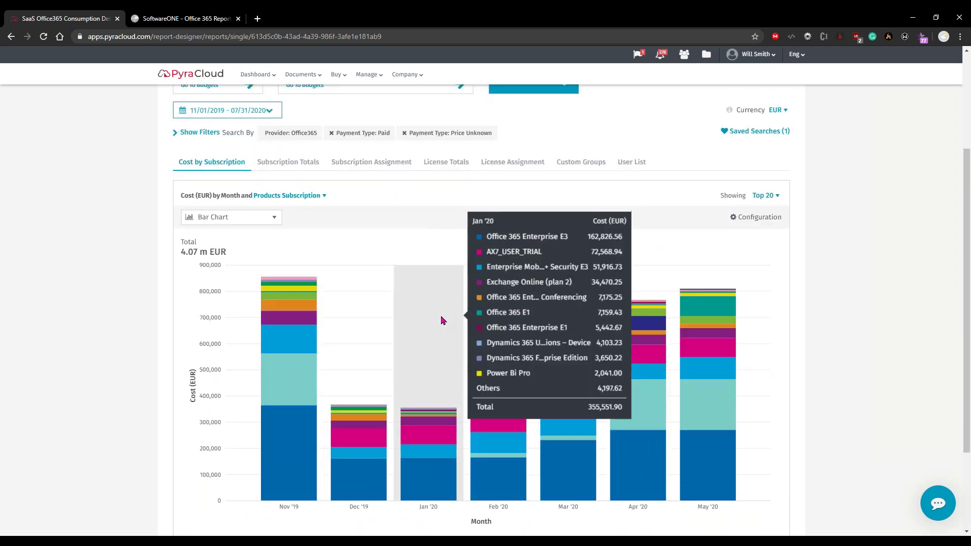
pyautogui.scroll(-1, 442, 321)
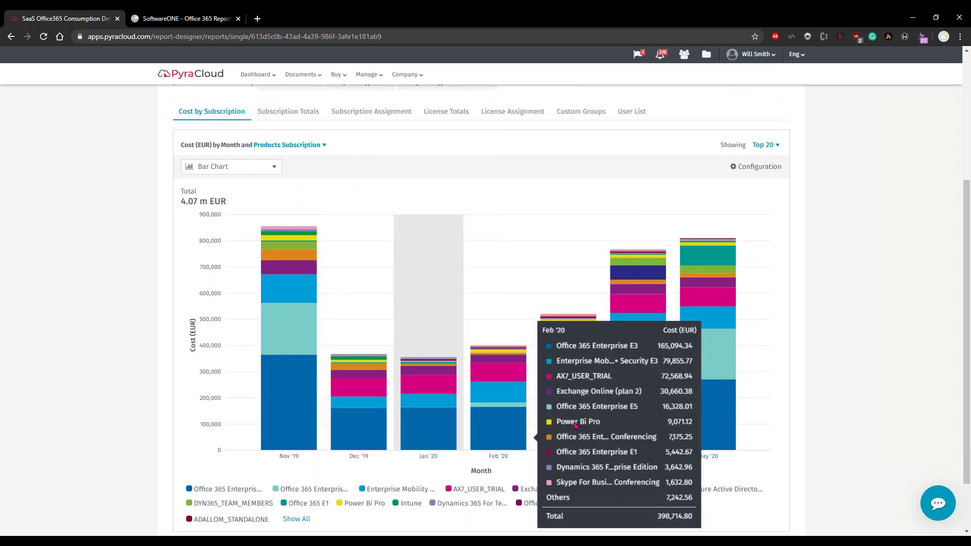
pyautogui.moveTo(694, 419)
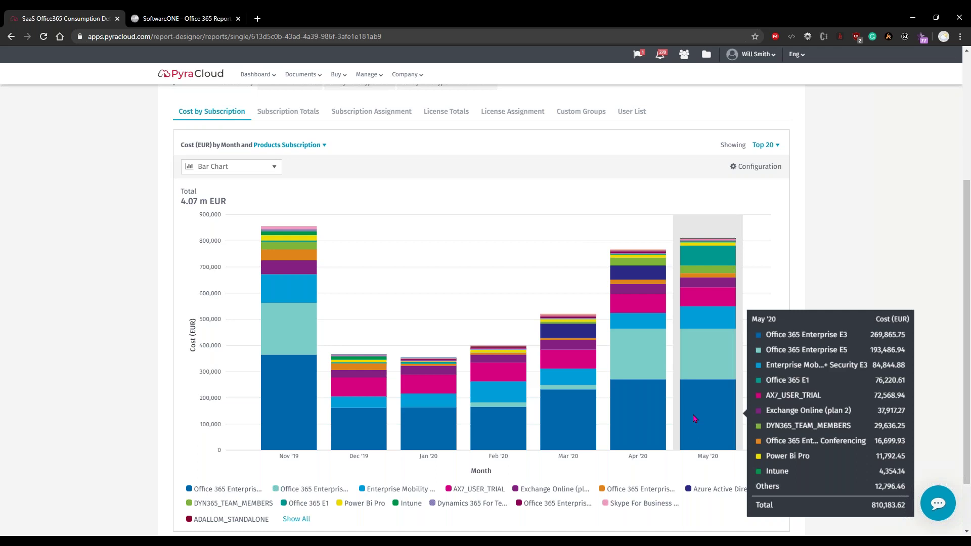
pyautogui.moveTo(267, 404)
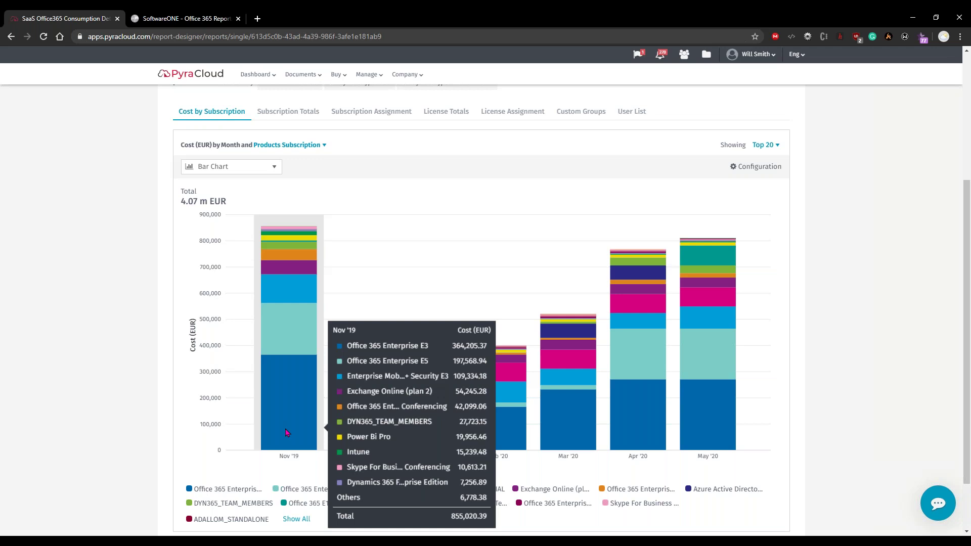
pyautogui.scroll(-1, 304, 426)
pyautogui.click(302, 471)
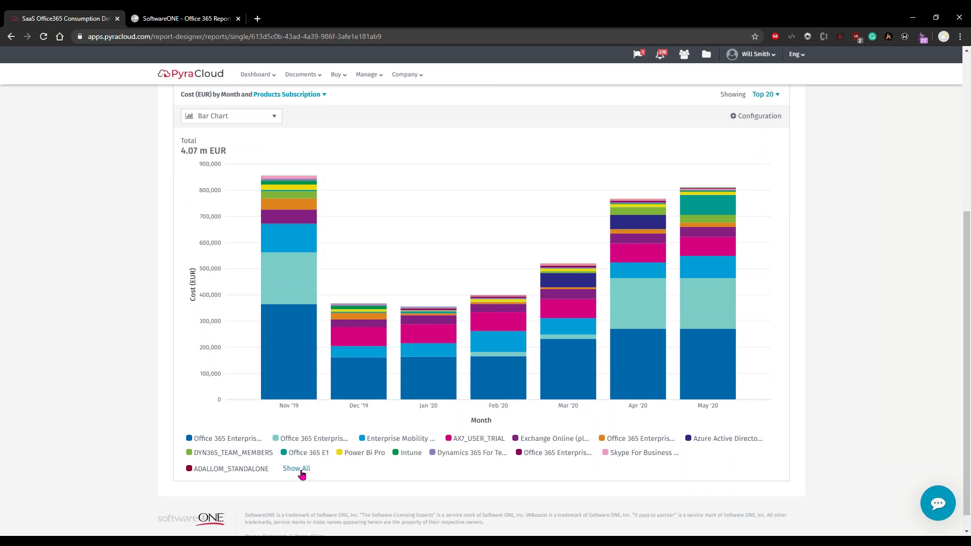
# Keep only Office 365 Enterprise E3 in the chart, then add Enterprise E5 and E1 back
pyautogui.click(238, 440)
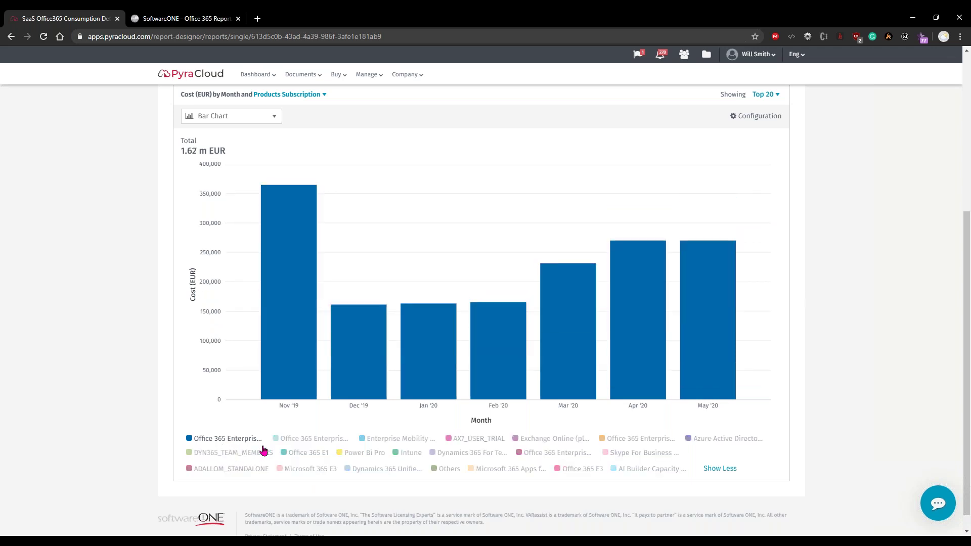
pyautogui.click(307, 440)
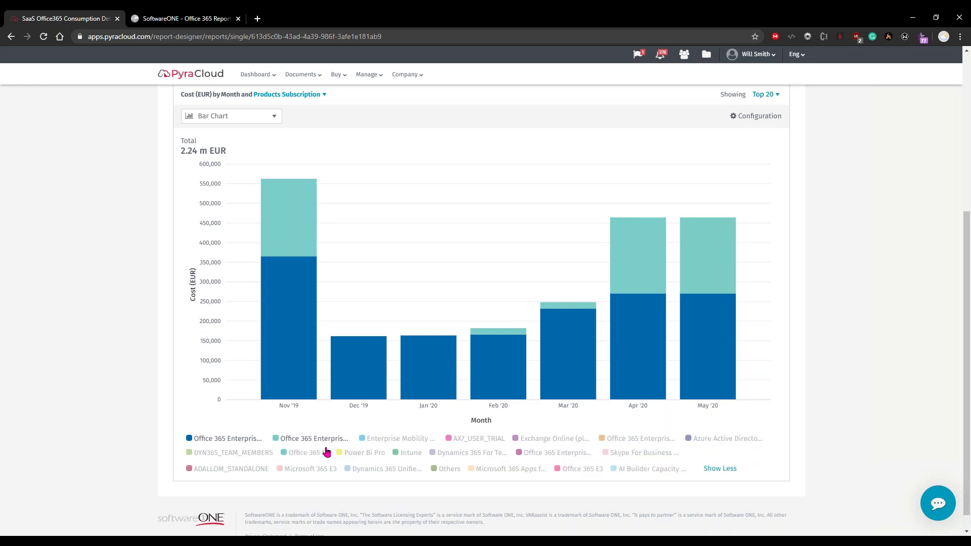
pyautogui.click(316, 453)
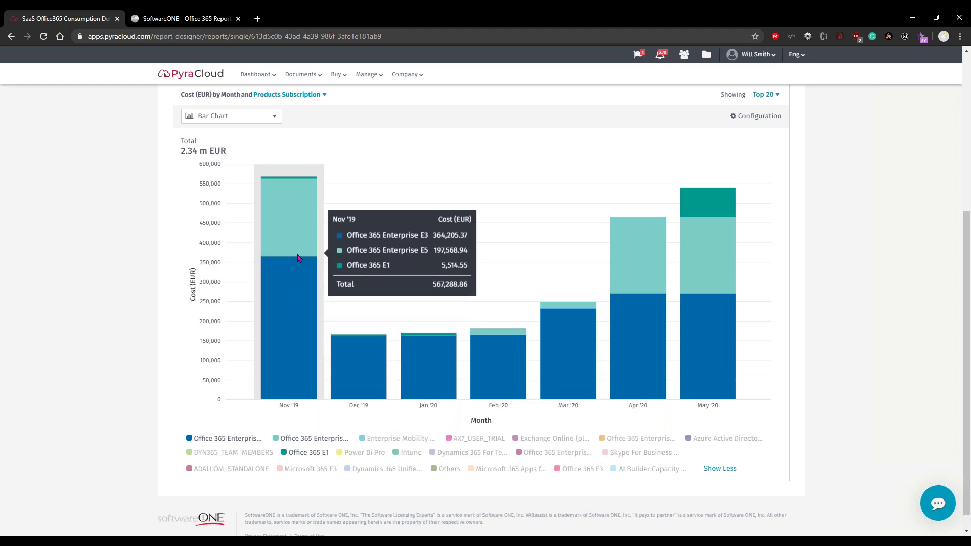
# Look through the Documents, Buy and Manage menus
pyautogui.scroll(2, 297, 258)
pyautogui.click(306, 75)
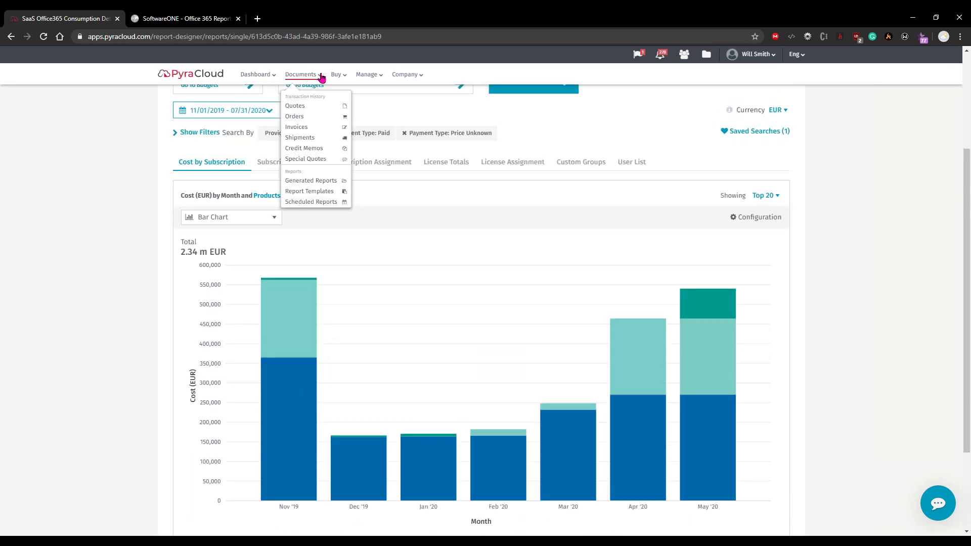
pyautogui.click(336, 75)
pyautogui.click(368, 76)
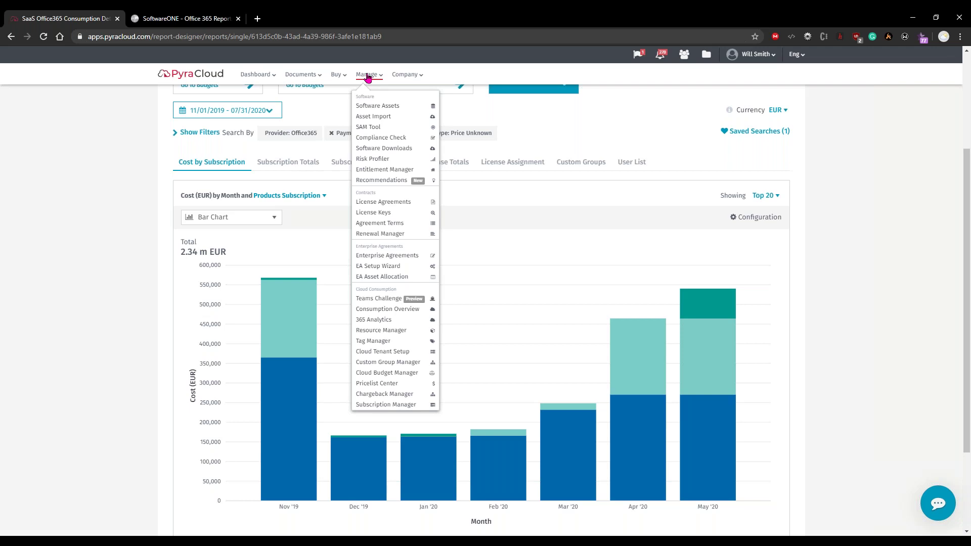
# On the 365 Analytics DB CIO dashboard, read the licence pie counts and open 'See all...' subscriptions
pyautogui.click(200, 15)
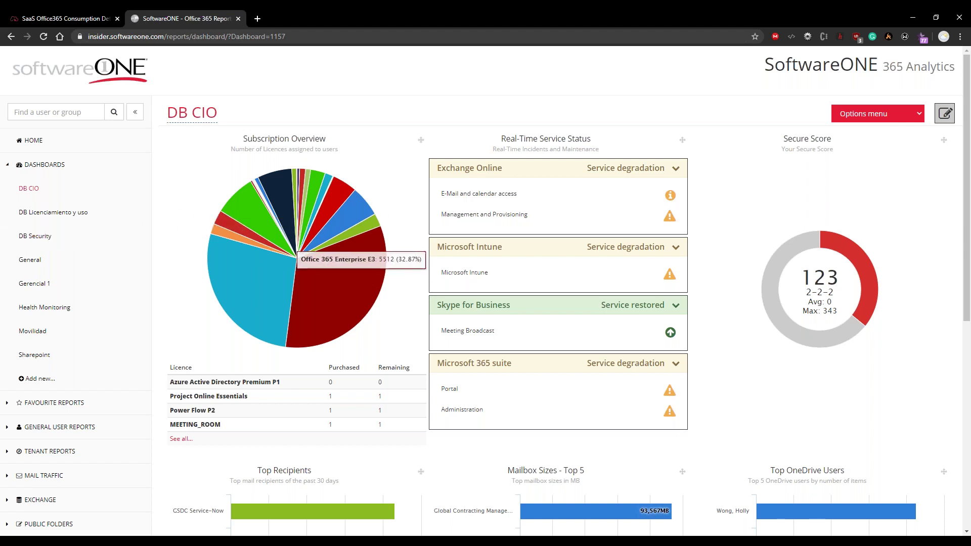
pyautogui.moveTo(371, 309)
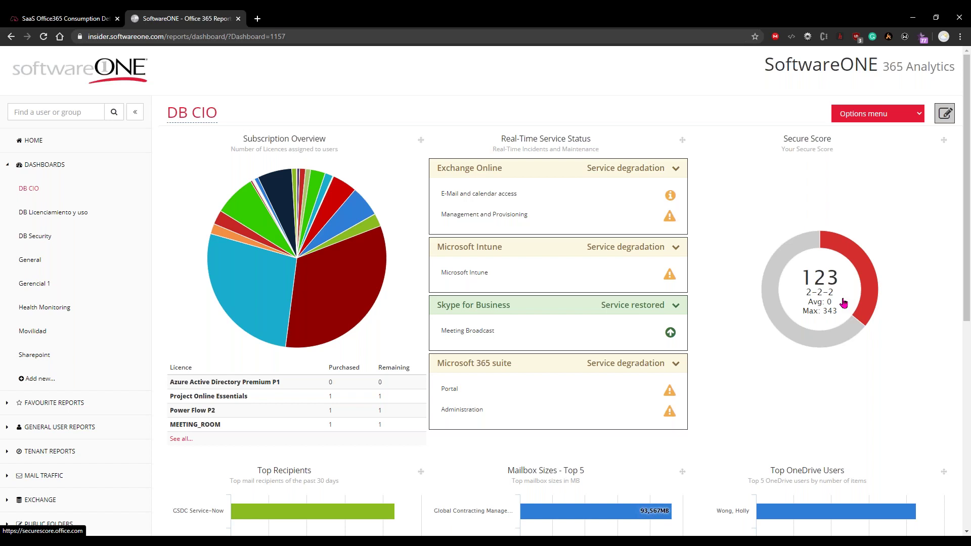
pyautogui.scroll(-2, 557, 353)
pyautogui.scroll(-2, 557, 353)
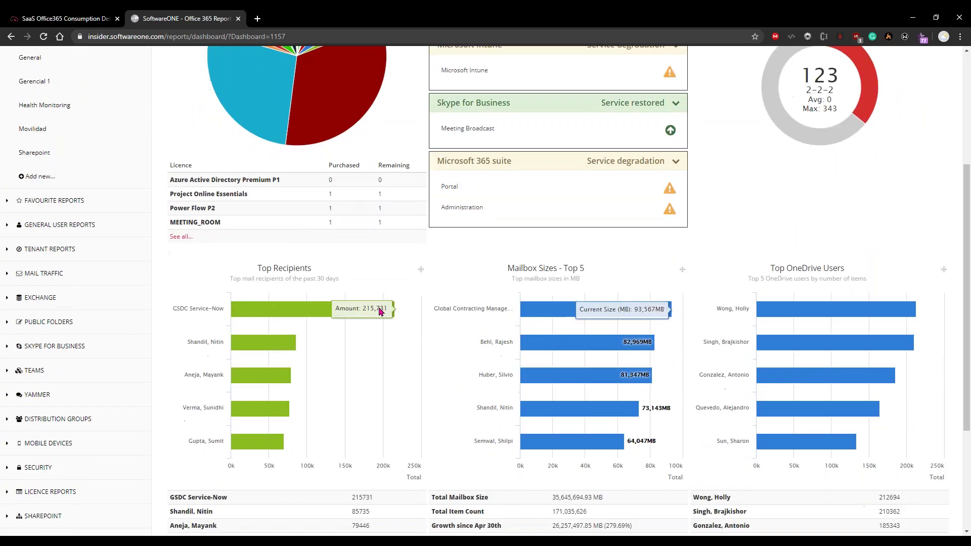
pyautogui.scroll(-3, 616, 356)
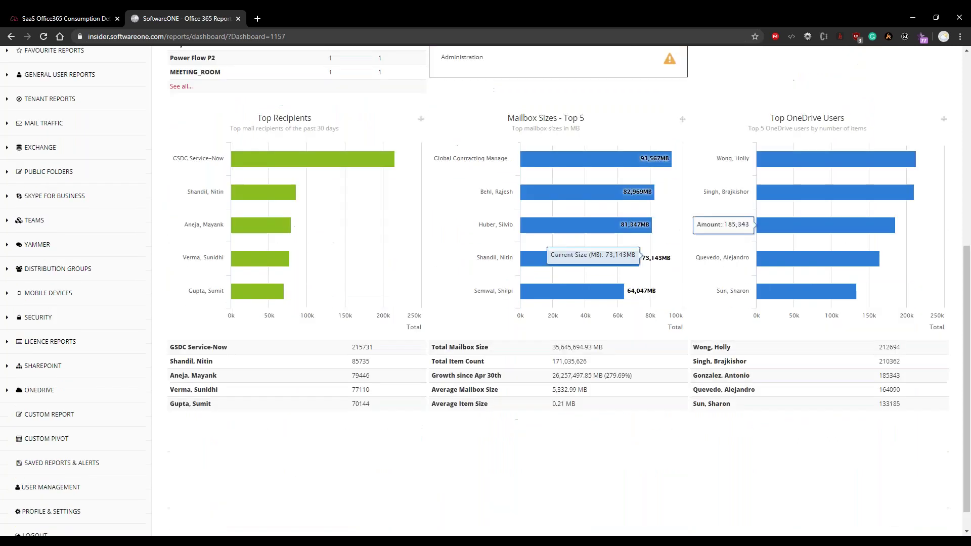
pyautogui.scroll(7, 537, 367)
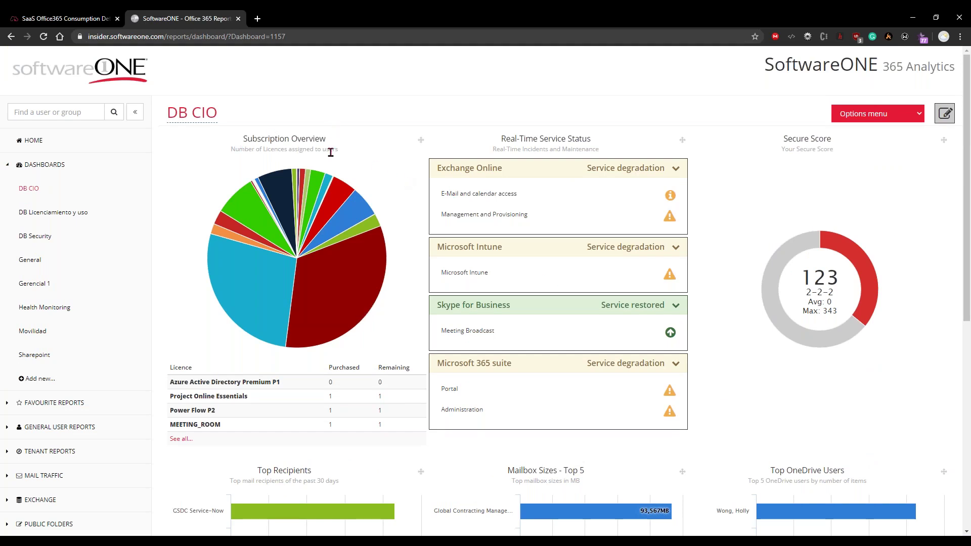
pyautogui.moveTo(314, 287)
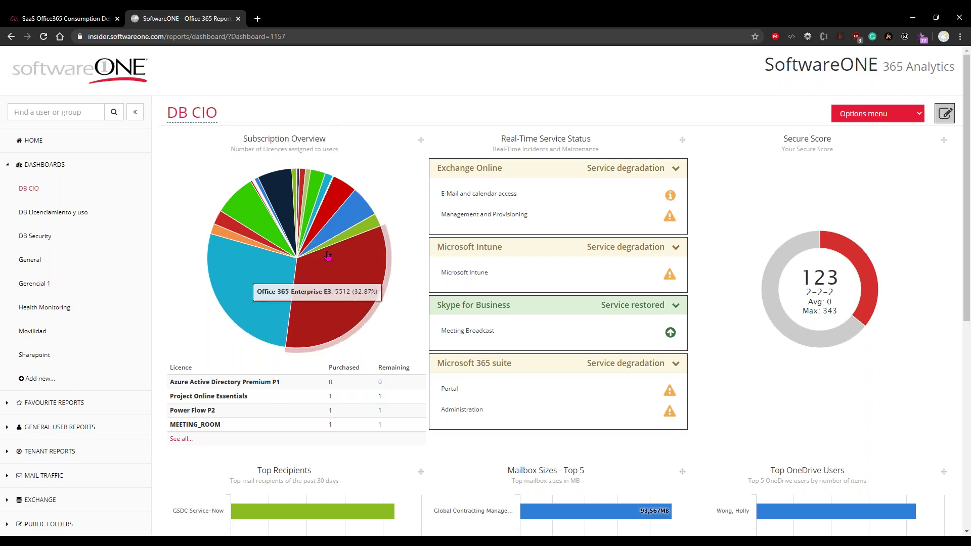
pyautogui.moveTo(282, 263)
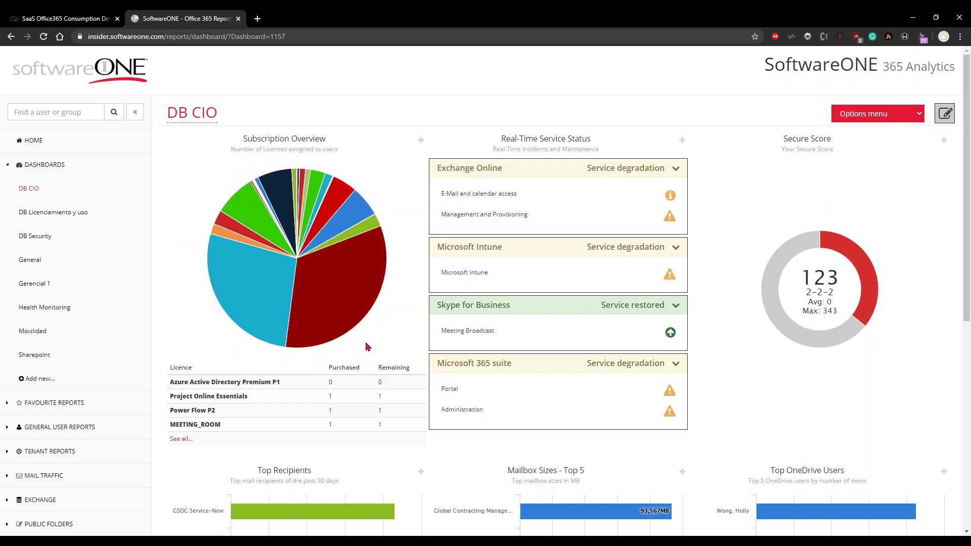
pyautogui.click(181, 441)
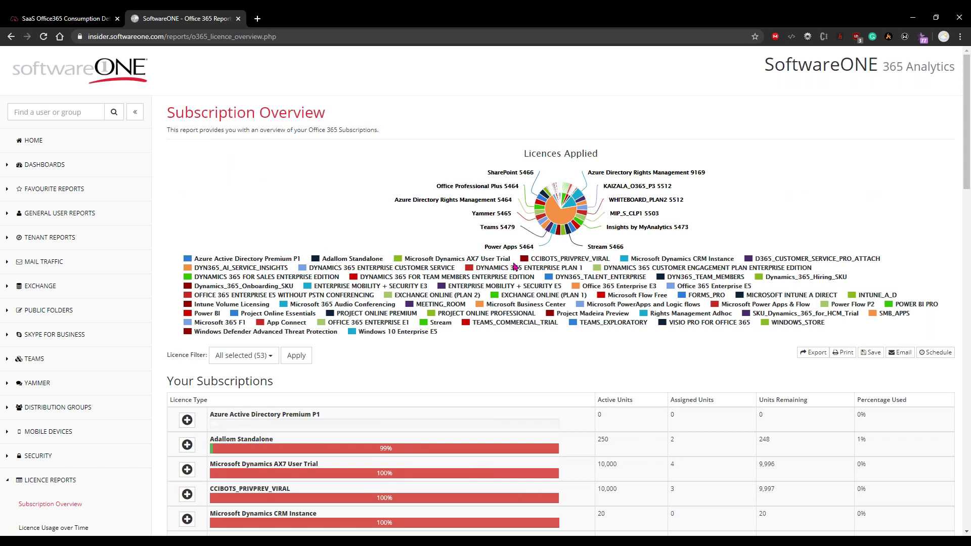
# Scroll the Your Subscriptions table to the Totals row and back to review active, assigned and remaining units
pyautogui.scroll(-6, 514, 266)
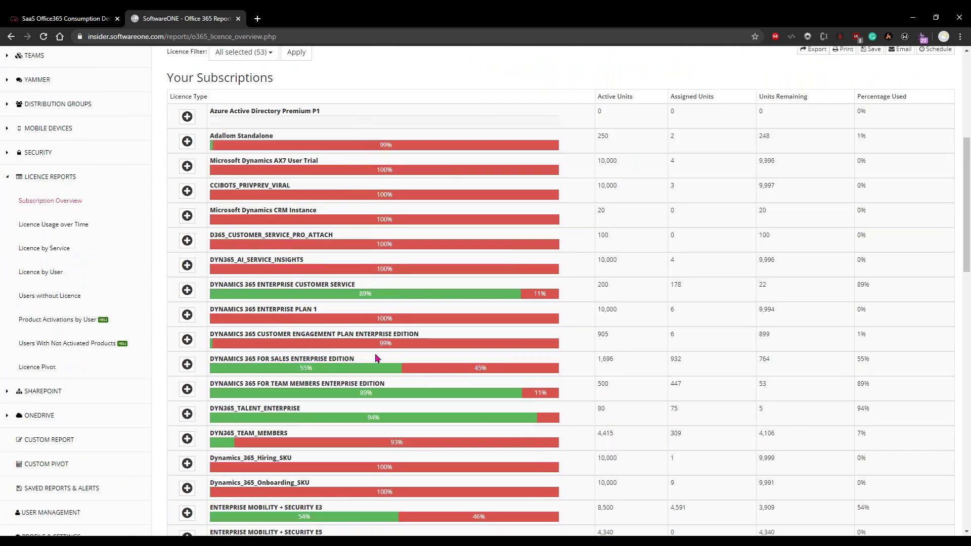
pyautogui.scroll(-16, 376, 358)
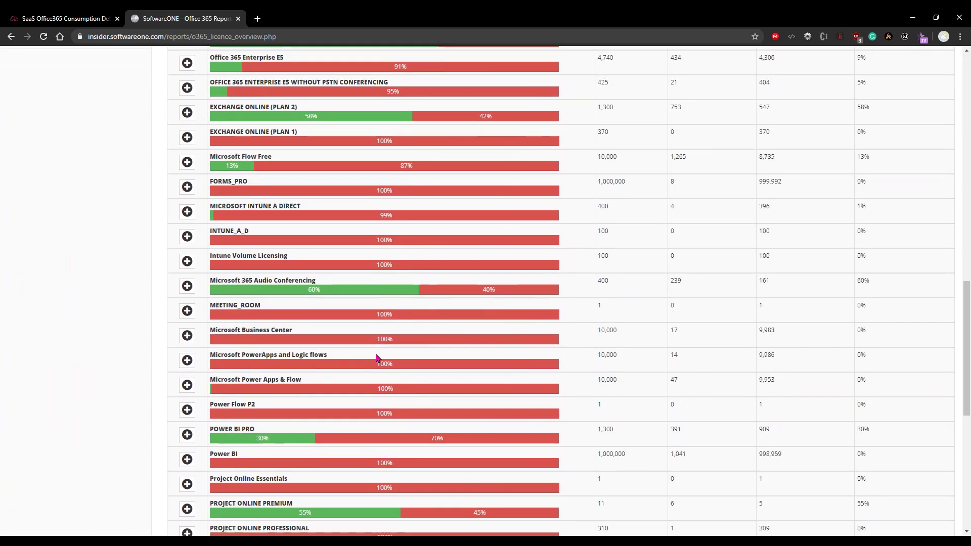
pyautogui.scroll(-3, 376, 358)
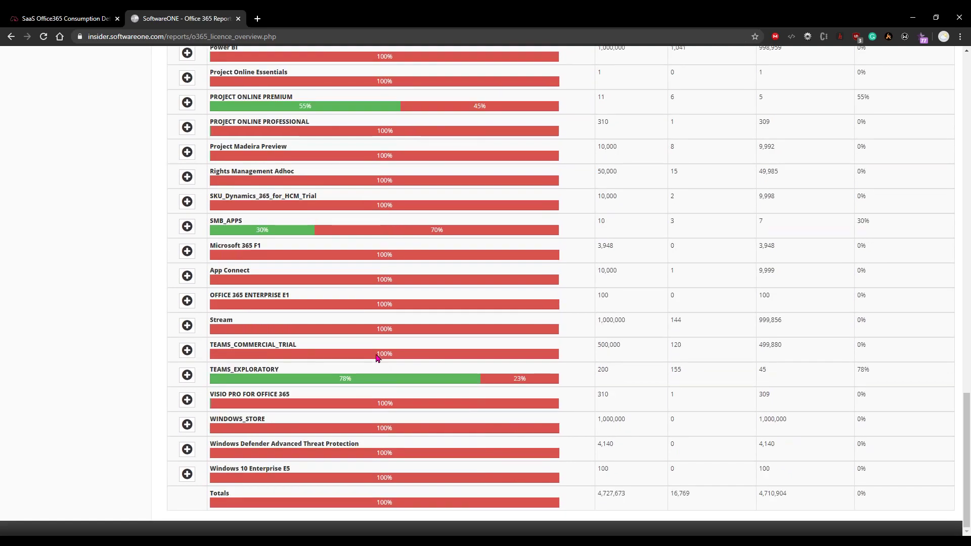
pyautogui.scroll(15, 377, 359)
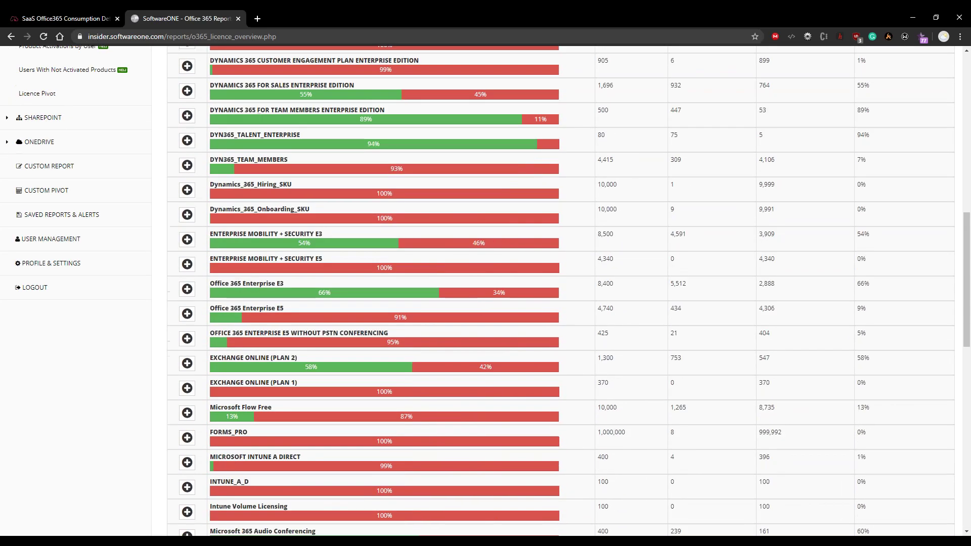
pyautogui.scroll(7, 377, 358)
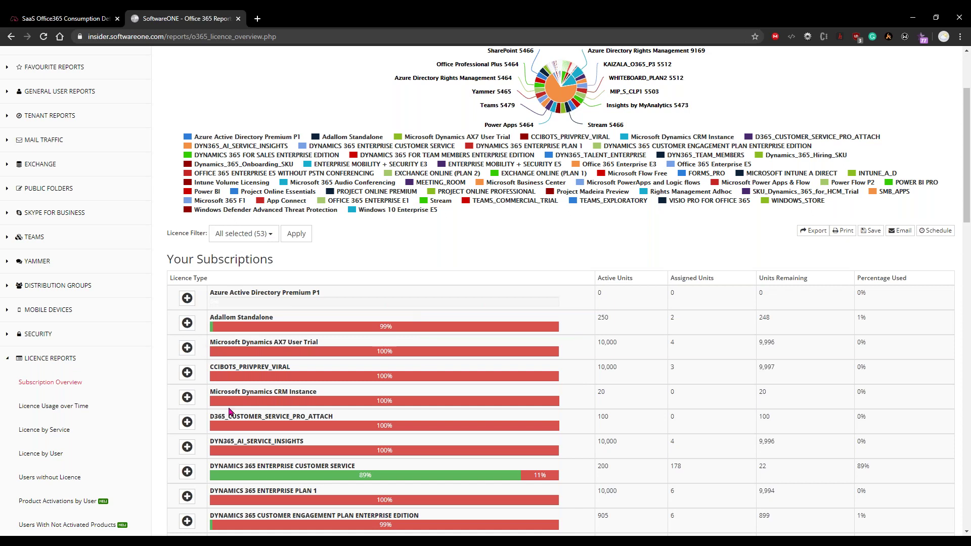
pyautogui.scroll(-4, 230, 412)
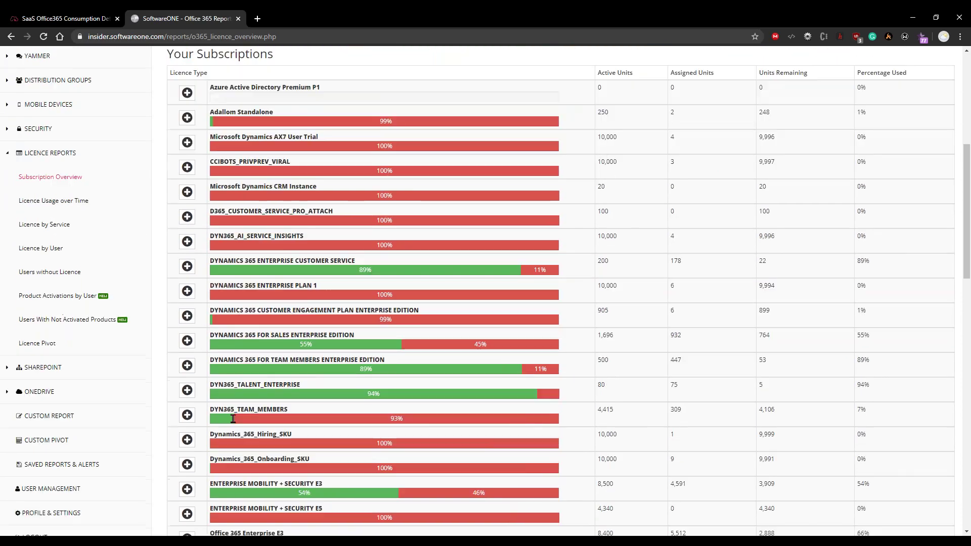
pyautogui.scroll(-3, 232, 419)
# Expand Office 365 Enterprise E3 and highlight its March 31, 2023 next bill date
pyautogui.click(187, 391)
pyautogui.scroll(-2, 248, 313)
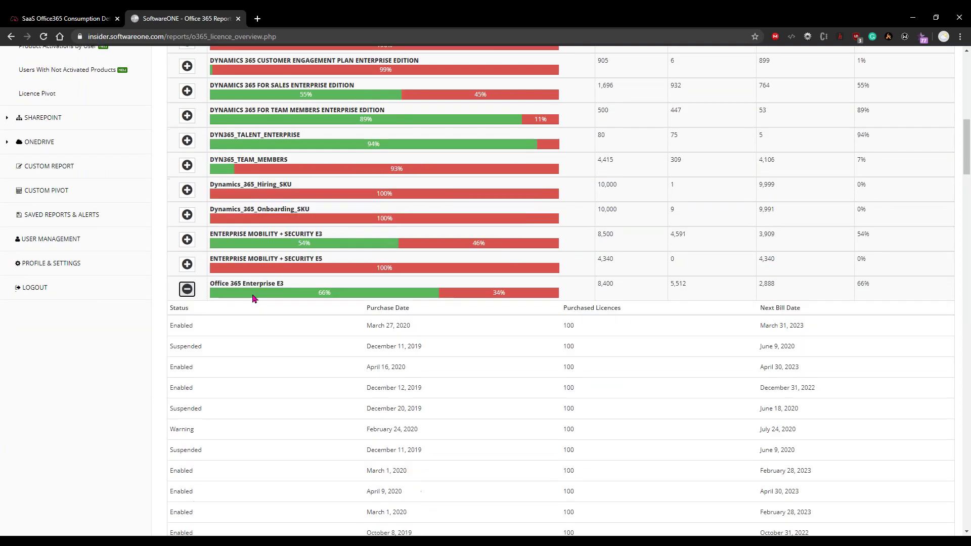
pyautogui.scroll(-4, 370, 323)
pyautogui.scroll(-1, 361, 415)
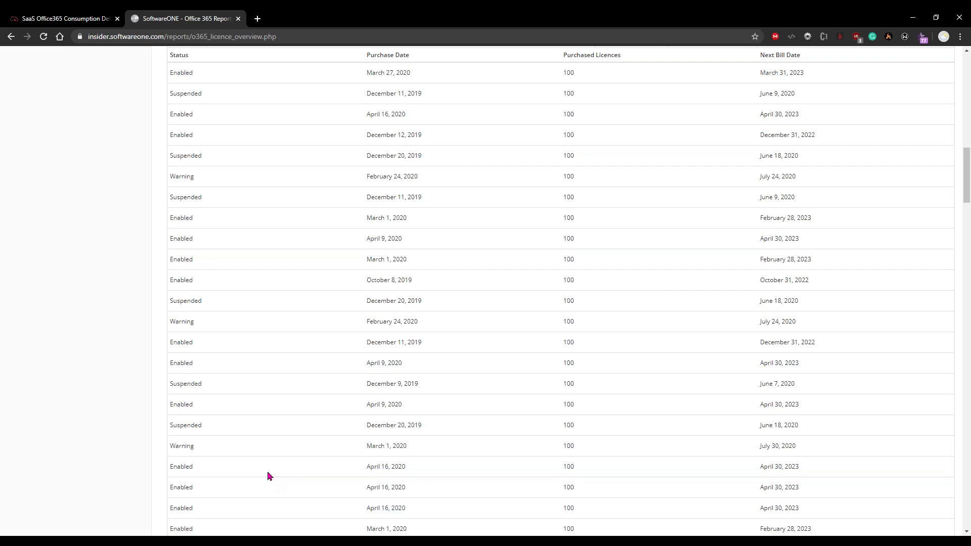
pyautogui.scroll(2, 267, 476)
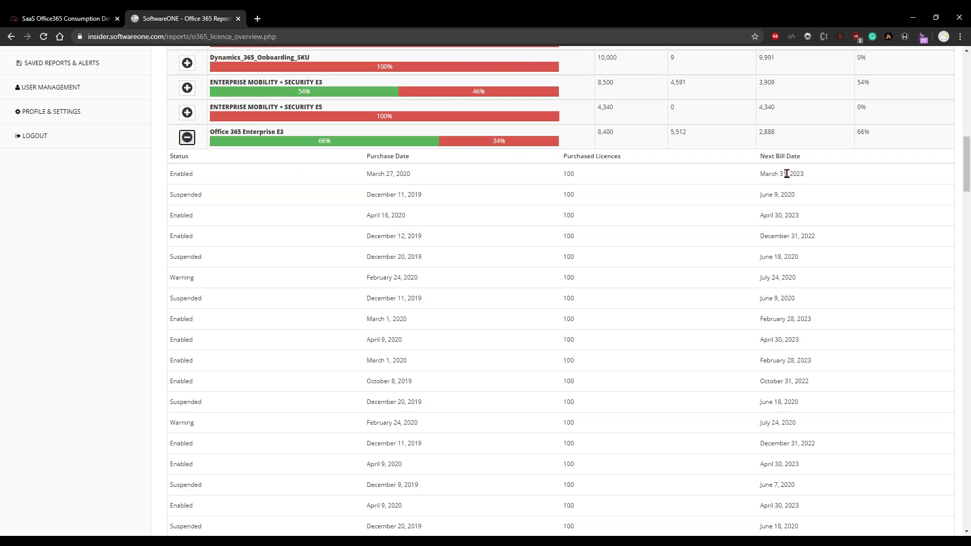
pyautogui.scroll(2, 731, 275)
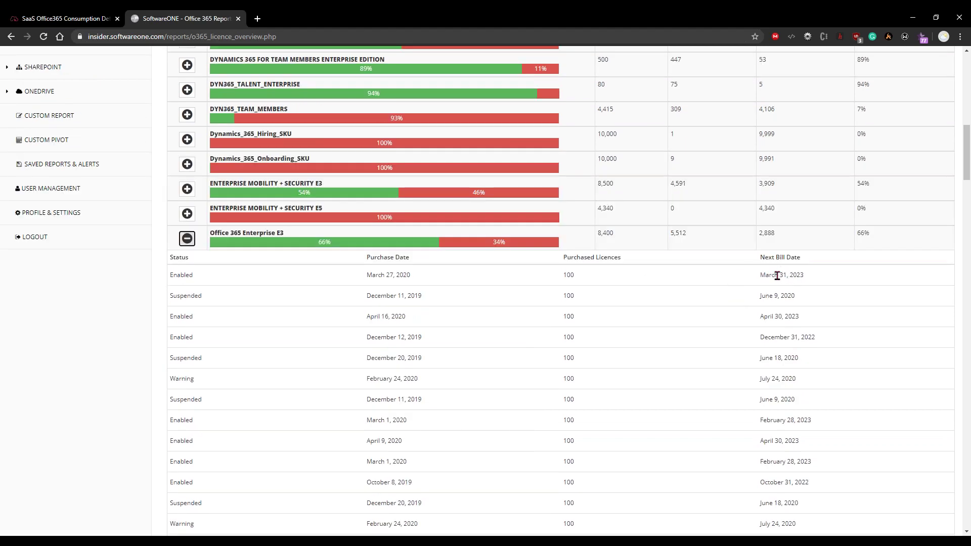
pyautogui.moveTo(758, 275); pyautogui.dragTo(816, 281)
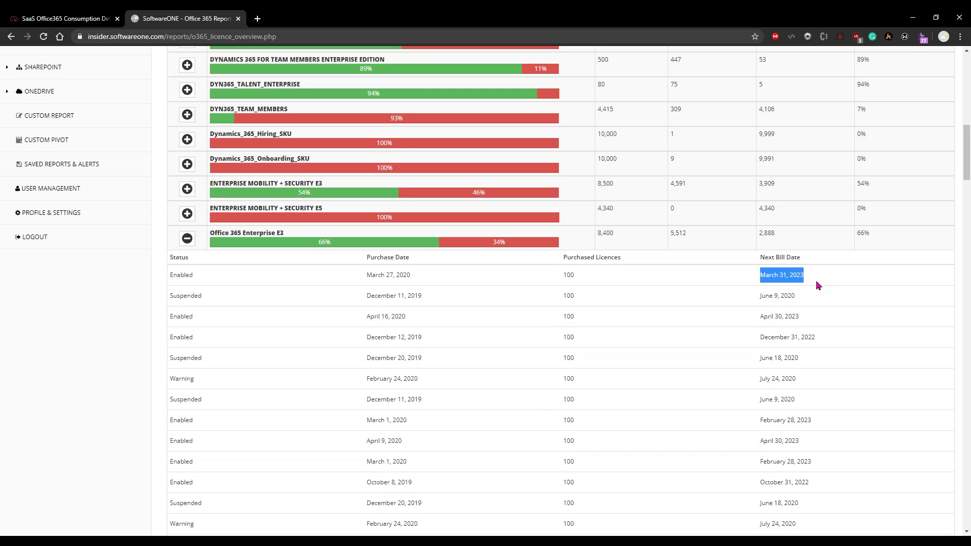
# Highlight Office 365 Enterprise E3's 66% usage, 5,512 of 8,400 units assigned
pyautogui.scroll(7, 813, 284)
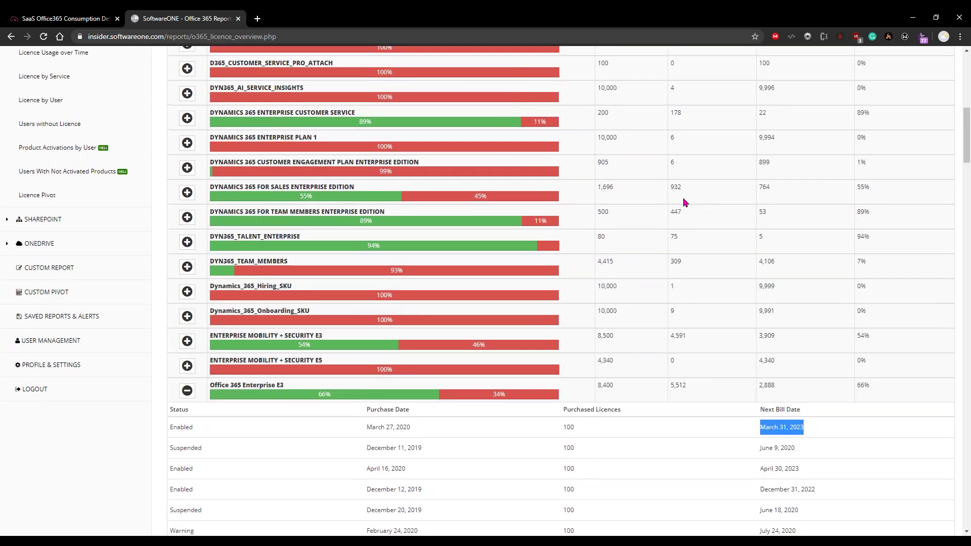
pyautogui.scroll(-2, 715, 242)
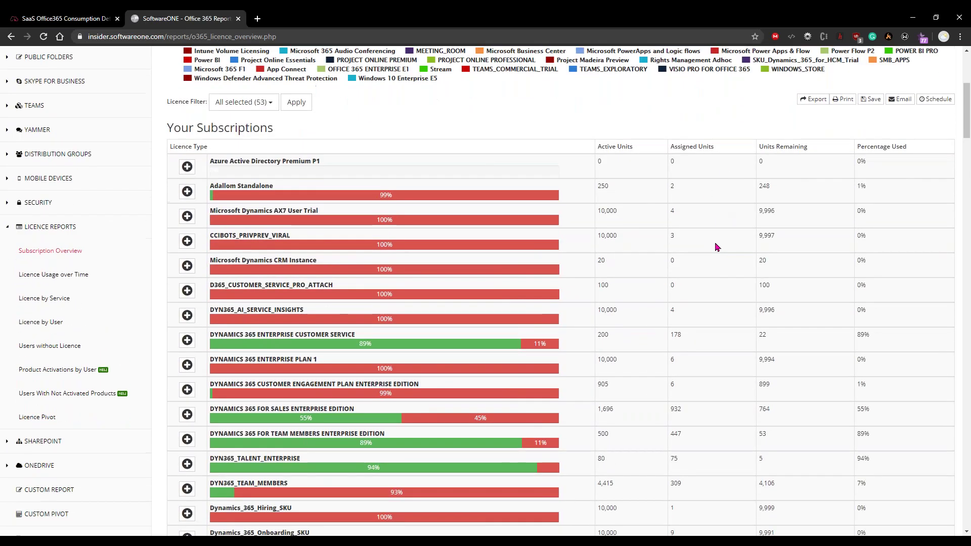
pyautogui.scroll(-3, 806, 411)
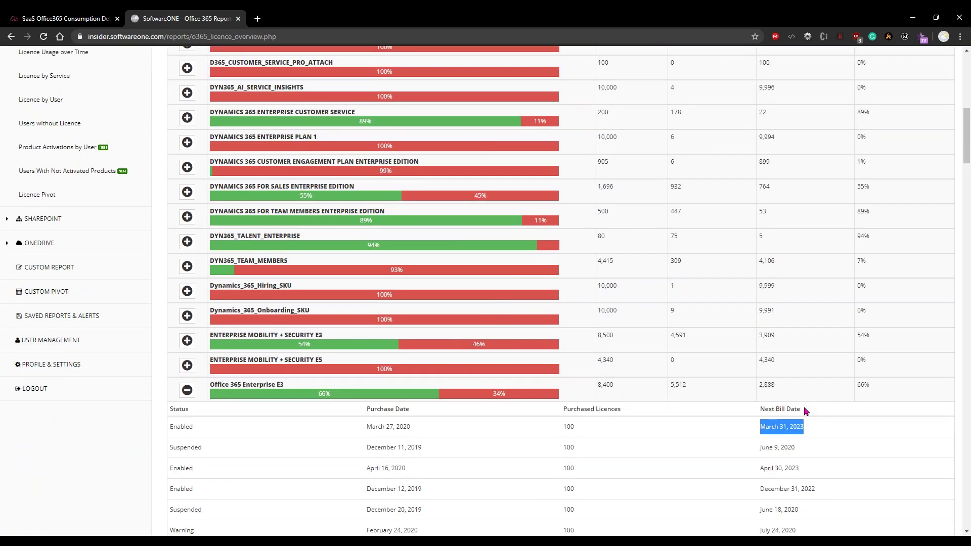
pyautogui.moveTo(858, 384); pyautogui.dragTo(887, 398)
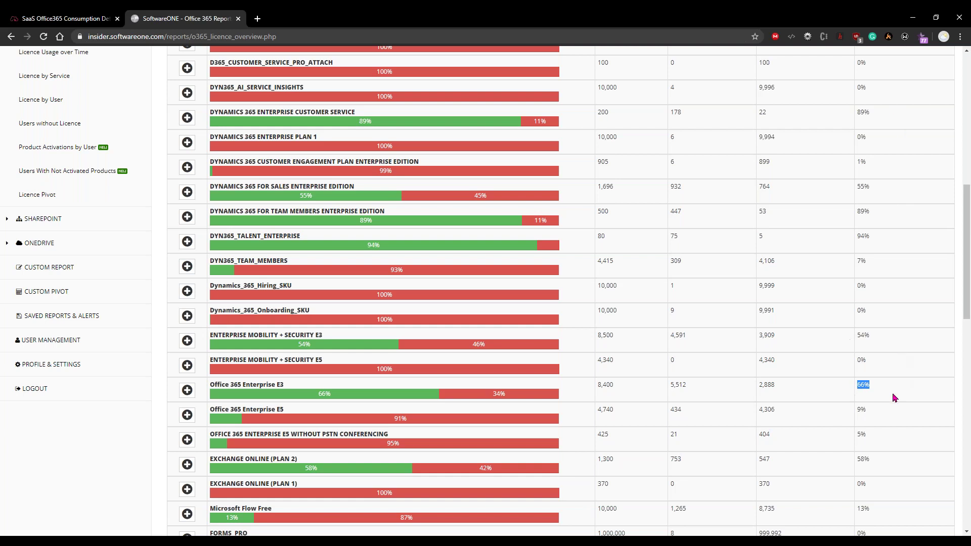
pyautogui.scroll(-2, 828, 349)
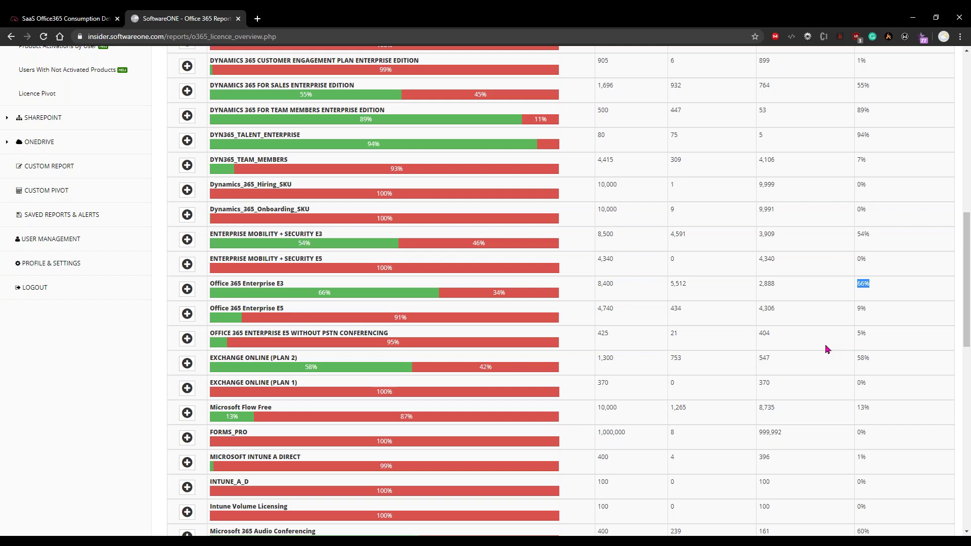
pyautogui.scroll(11, 552, 295)
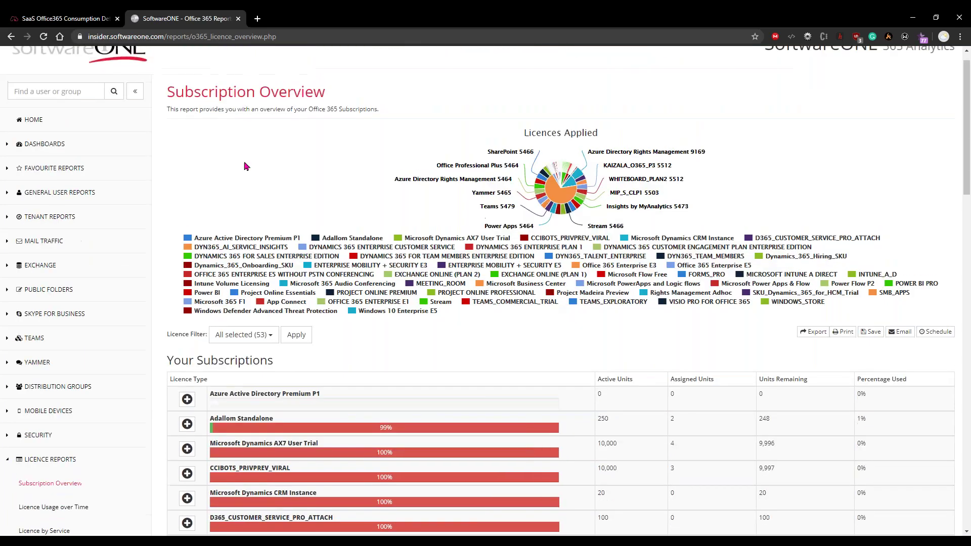
# Go back to the DB CIO dashboard with its licence pie chart and Secure Score of 123
pyautogui.click(14, 36)
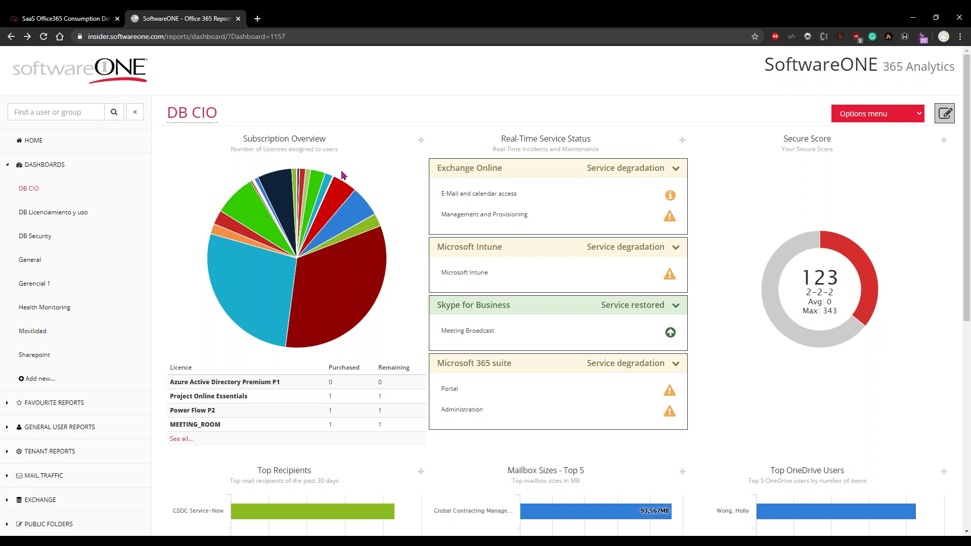
pyautogui.click(919, 116)
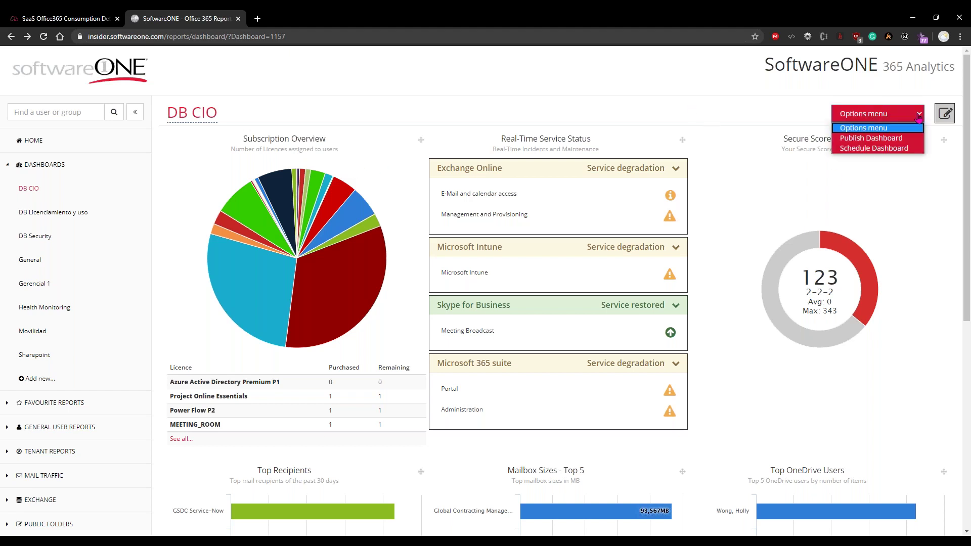
# Publish the DB CIO dashboard behind an access key and select the generated public URL
pyautogui.click(893, 143)
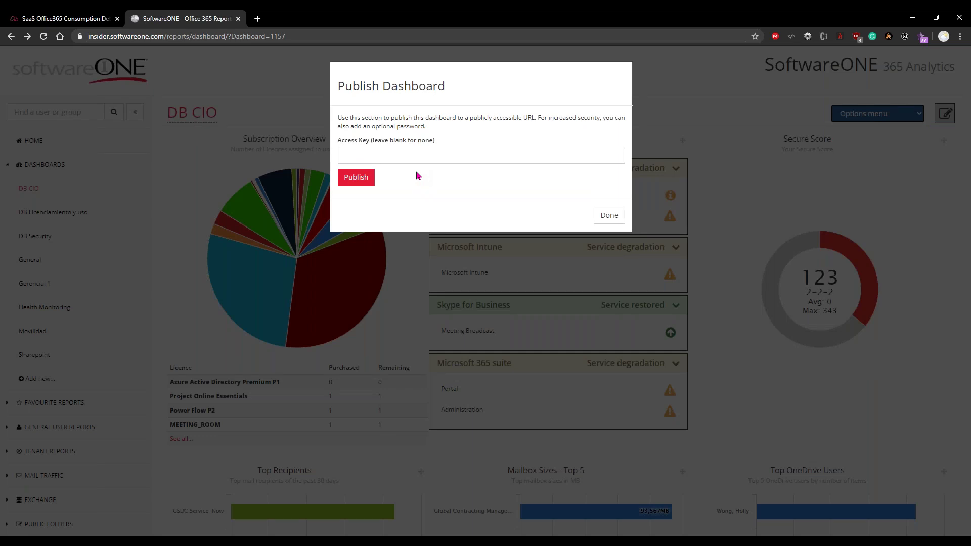
pyautogui.click(413, 156)
pyautogui.write('asdfgh')
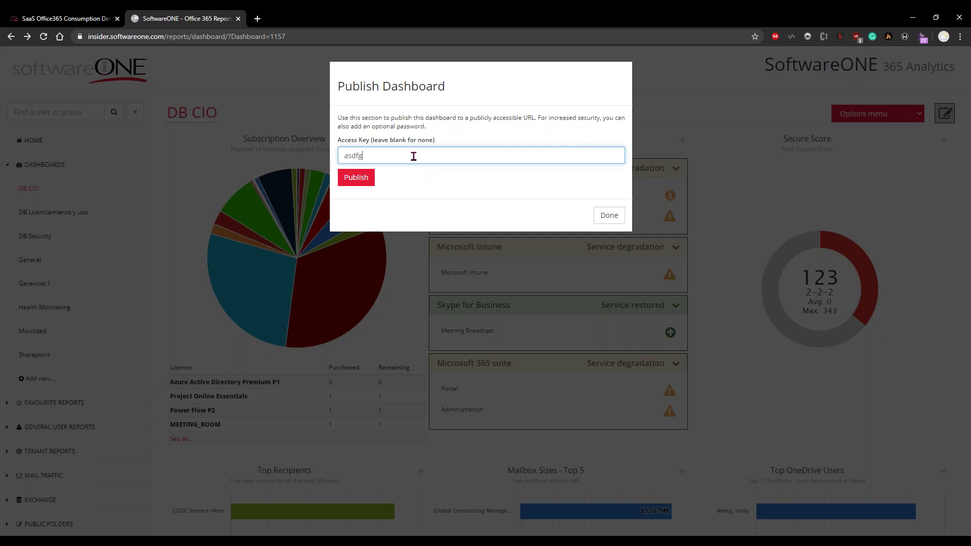
pyautogui.click(361, 181)
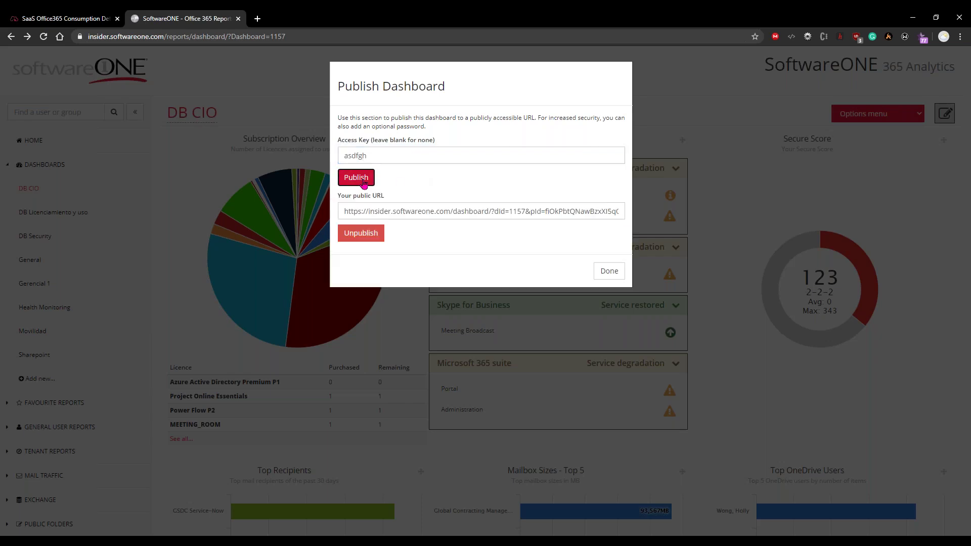
pyautogui.moveTo(346, 211); pyautogui.dragTo(636, 215)
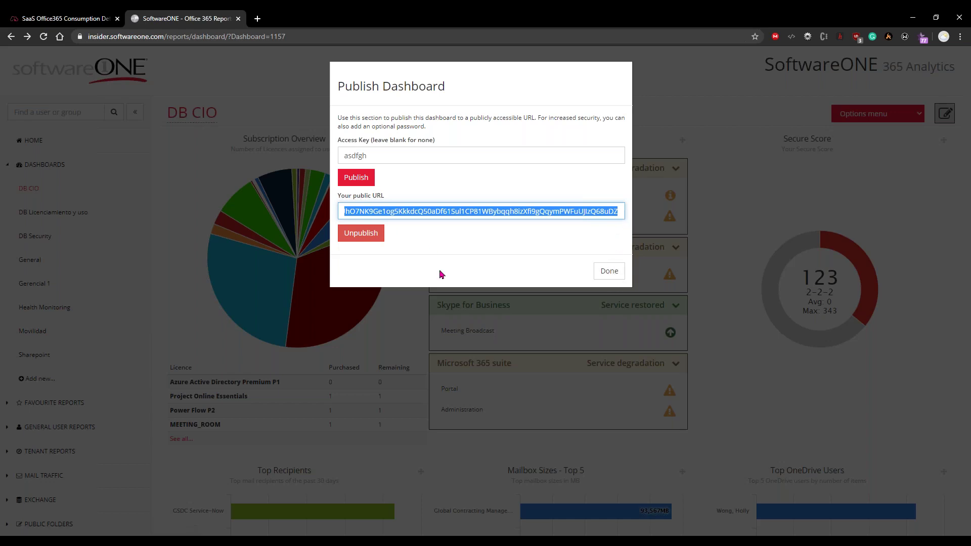
pyautogui.click(449, 307)
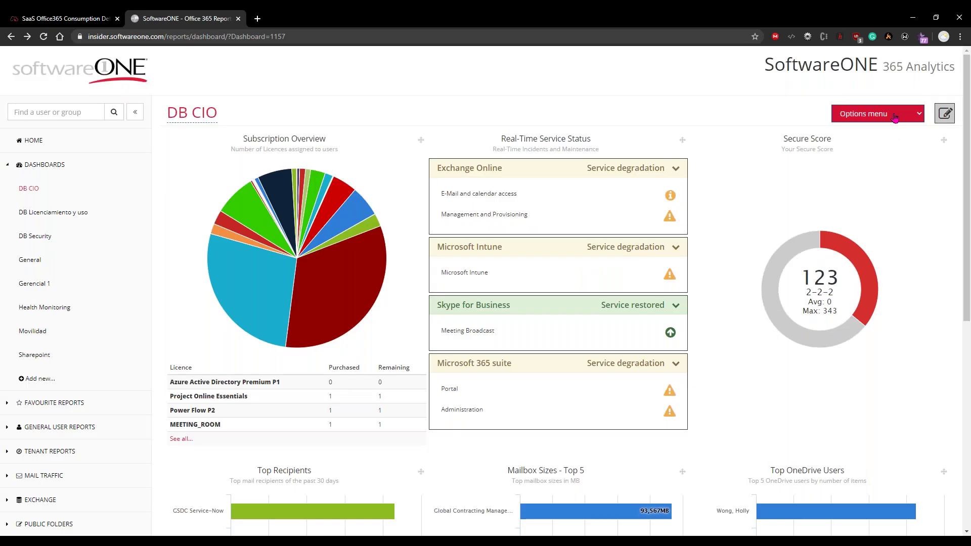
# Start a scheduled e-mail report for DB CIO, checking the recipients field and keeping PDF format
pyautogui.click(895, 115)
pyautogui.click(884, 149)
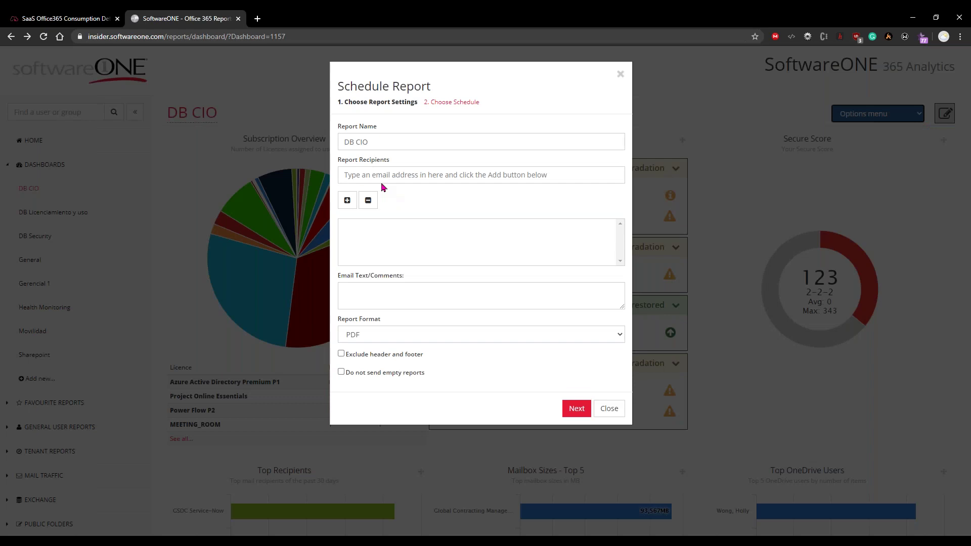
pyautogui.click(437, 175)
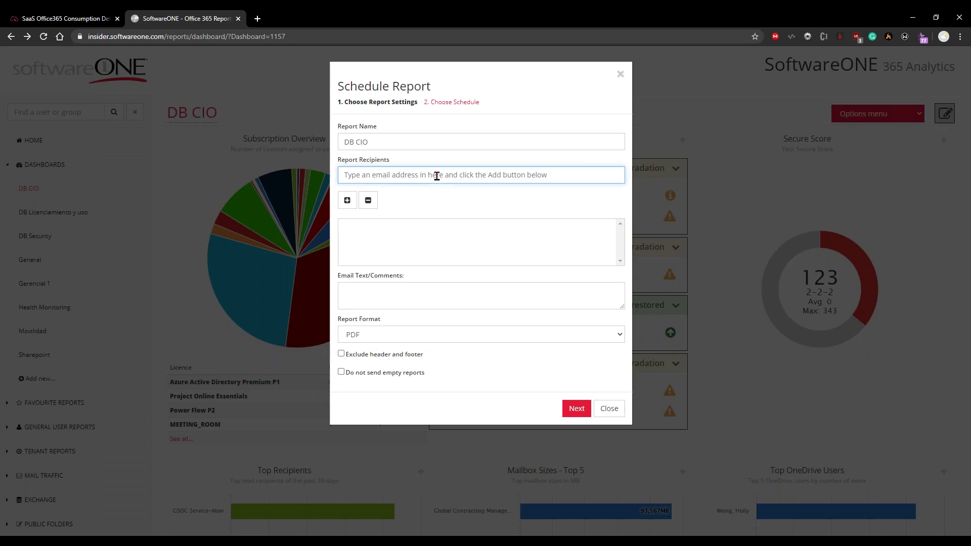
pyautogui.click(406, 337)
pyautogui.click(408, 341)
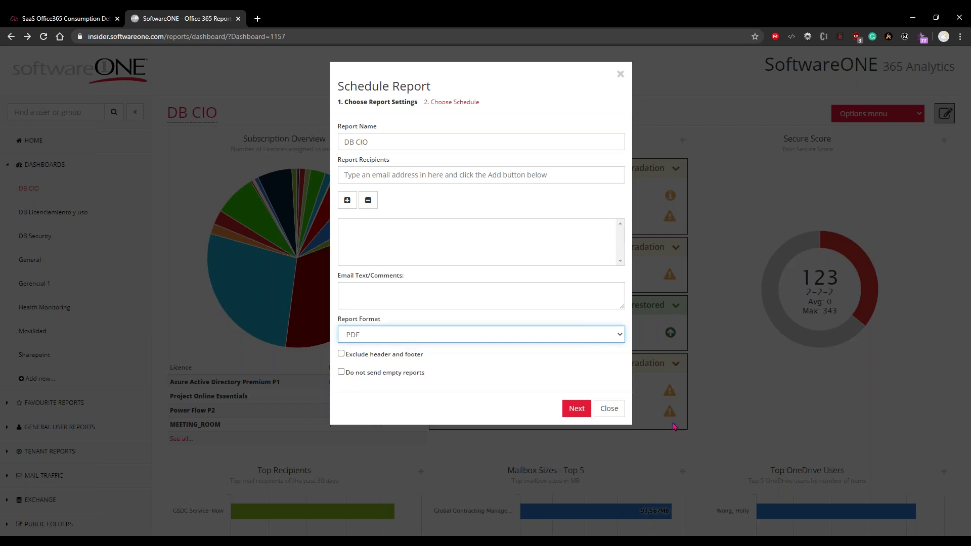
# Close Schedule Report, then browse the Dashboard Settings widget checklist and close it unchanged
pyautogui.click(609, 408)
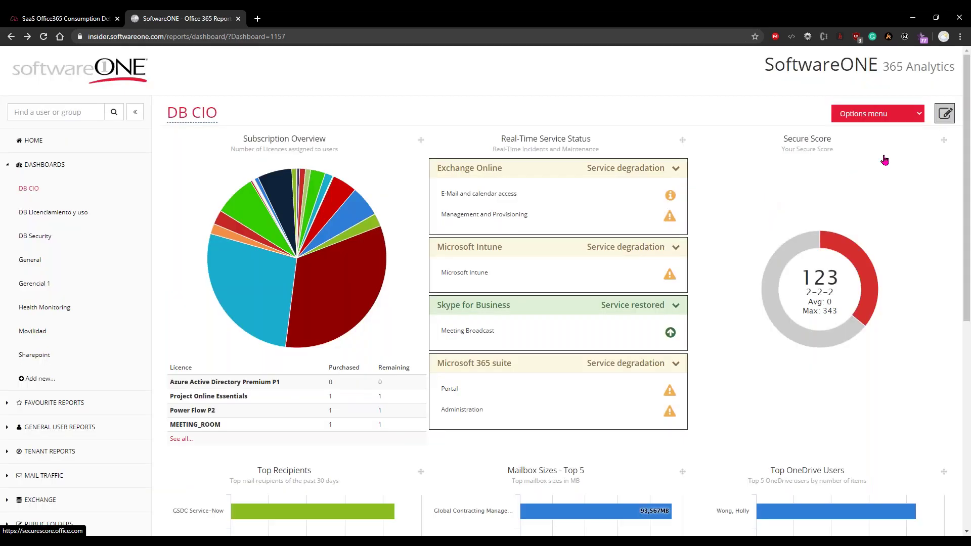
pyautogui.click(944, 114)
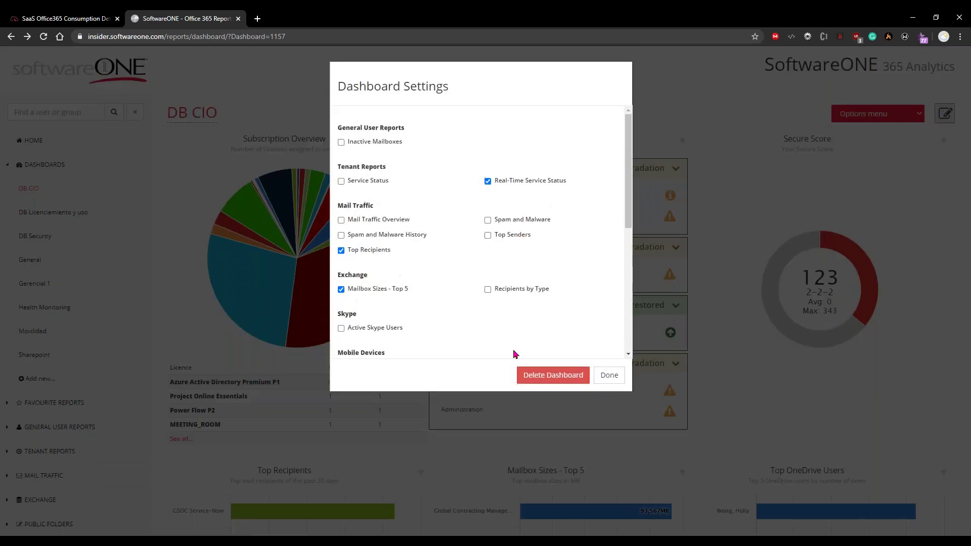
pyautogui.scroll(-5, 399, 208)
pyautogui.scroll(5, 400, 208)
pyautogui.click(704, 350)
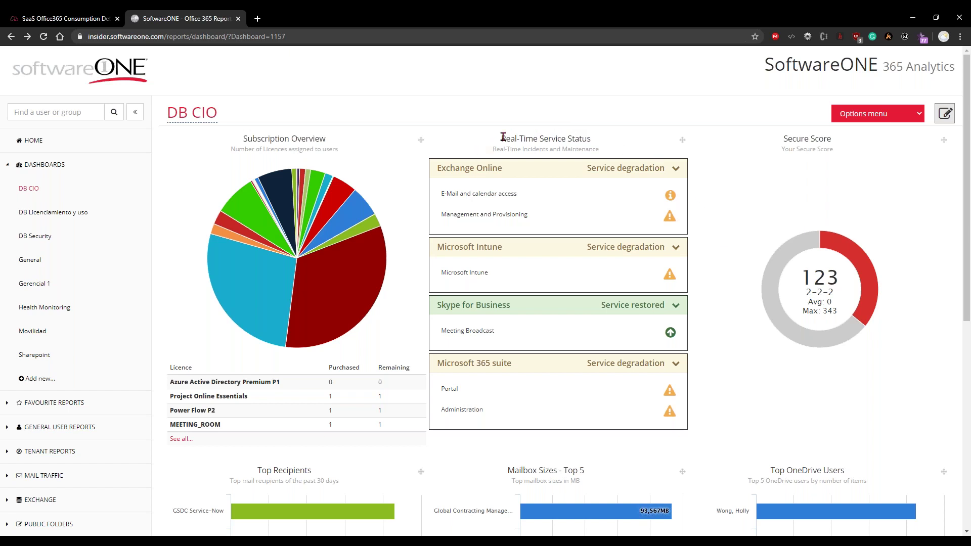
# Expand the E-Mail and calendar access, Microsoft Intune and Meeting Broadcast incident tables
pyautogui.click(549, 207)
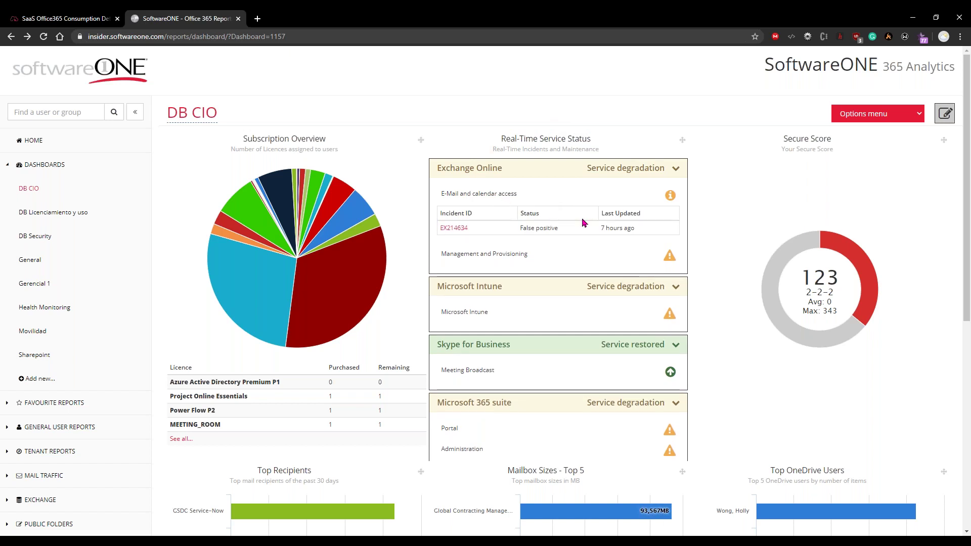
pyautogui.click(498, 311)
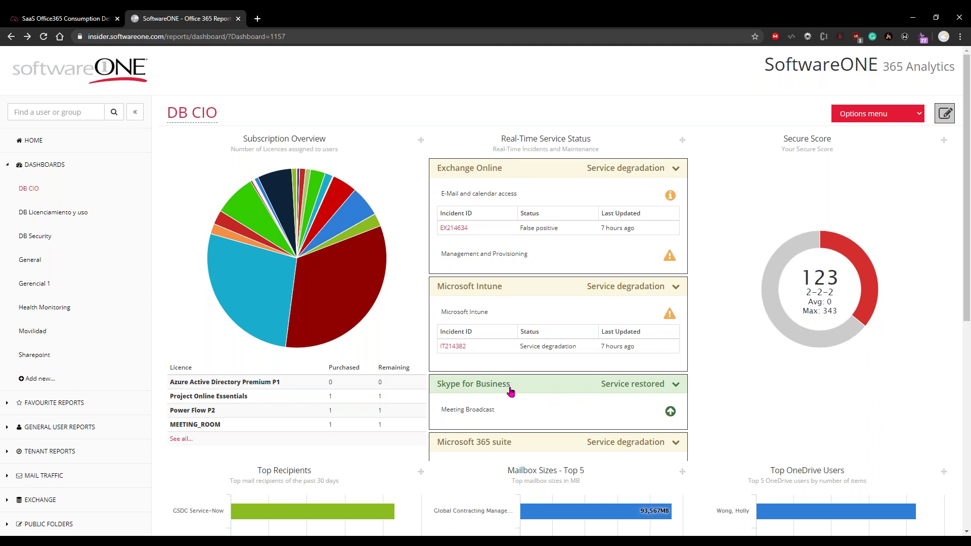
pyautogui.click(458, 416)
pyautogui.scroll(-1, 512, 407)
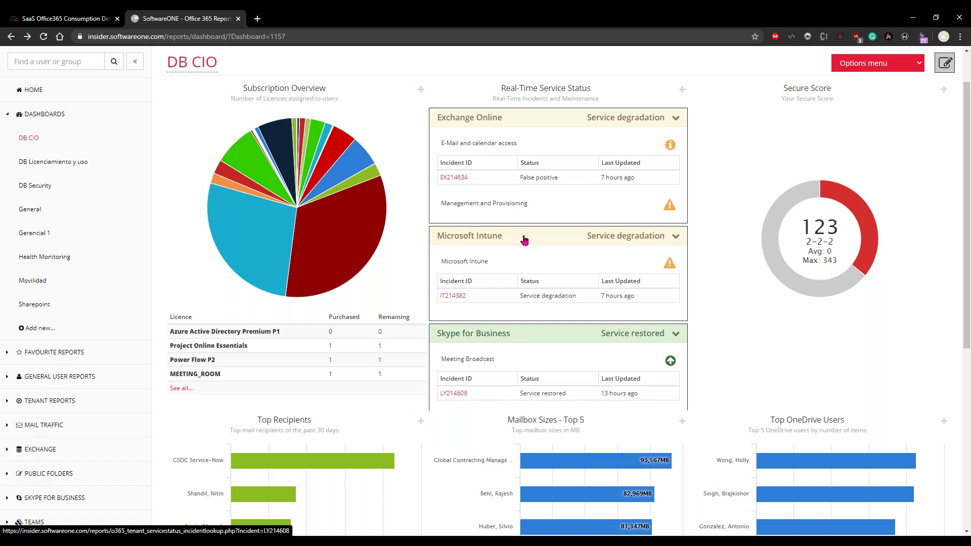
pyautogui.scroll(2, 523, 199)
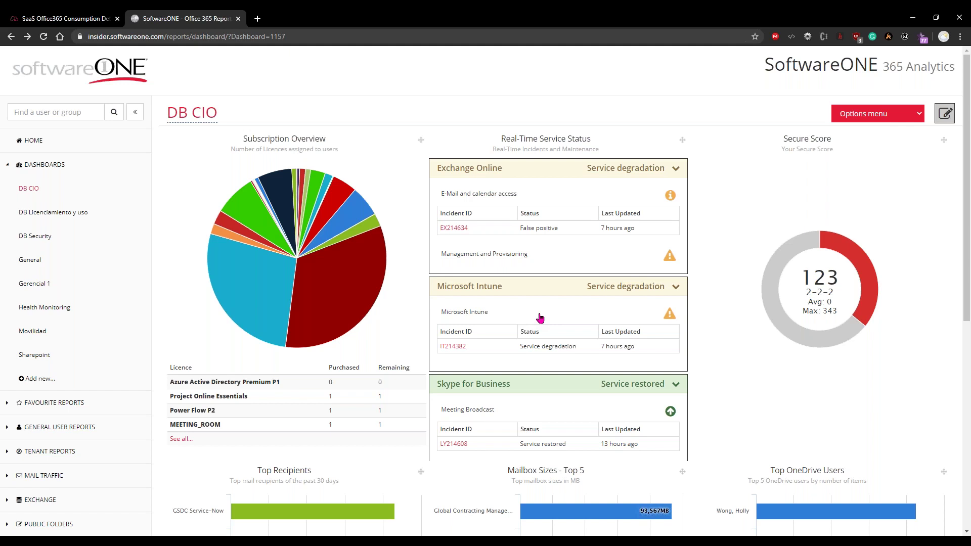
pyautogui.scroll(-5, 540, 318)
pyautogui.scroll(5, 540, 318)
pyautogui.click(48, 216)
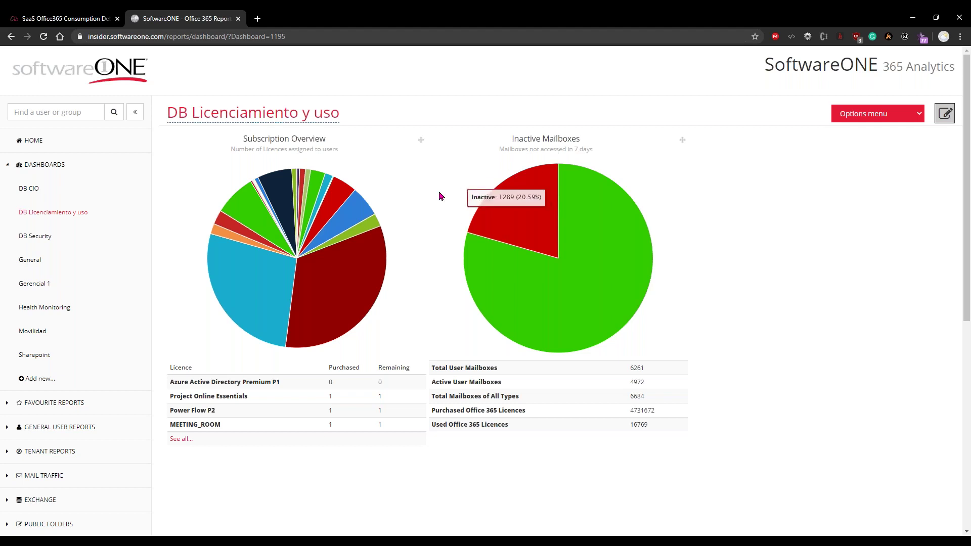
# Switch from DB Licenciamiento y uso to the DB Security dashboard
pyautogui.click(44, 243)
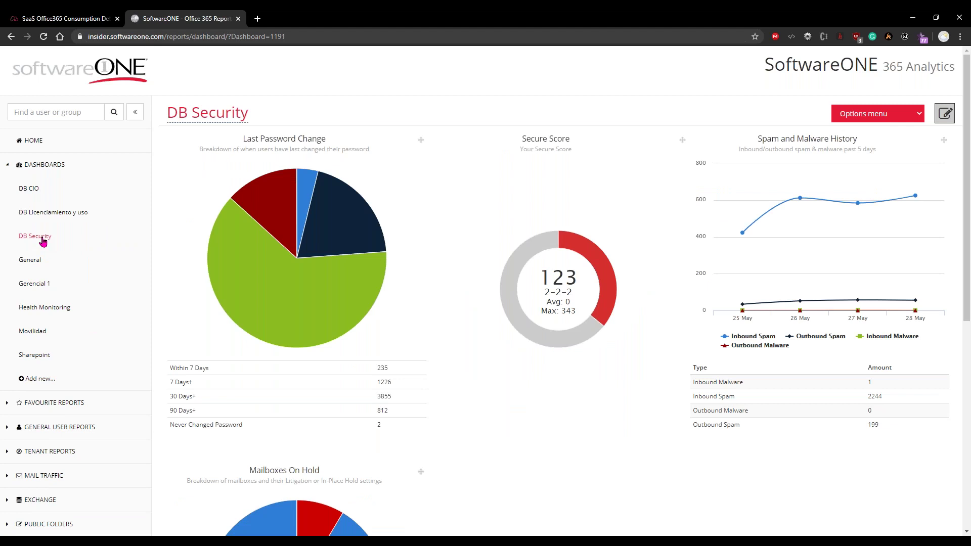
# Review the DB Security password, spam and Mailboxes On Hold charts, then open Health Monitoring
pyautogui.moveTo(334, 321)
pyautogui.scroll(-4, 860, 237)
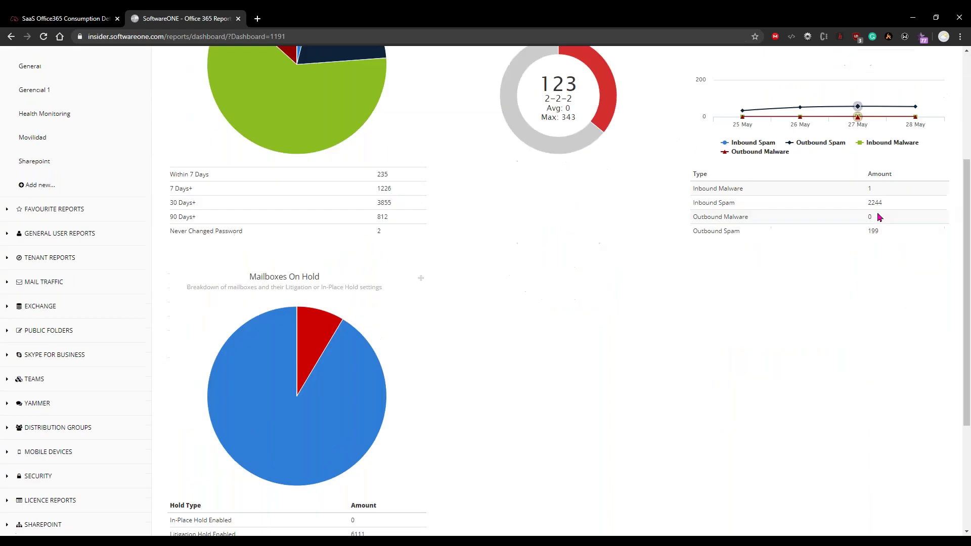
pyautogui.scroll(-2, 228, 199)
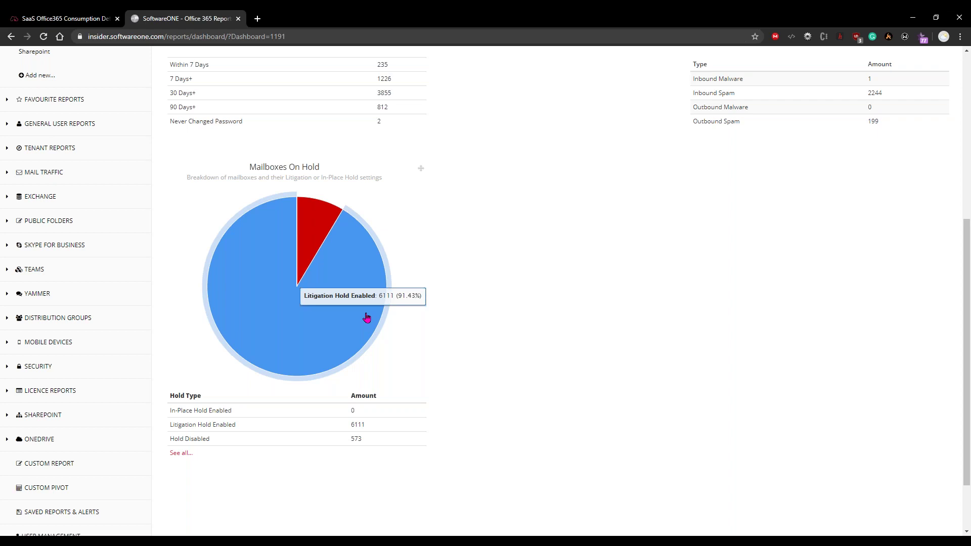
pyautogui.scroll(6, 367, 317)
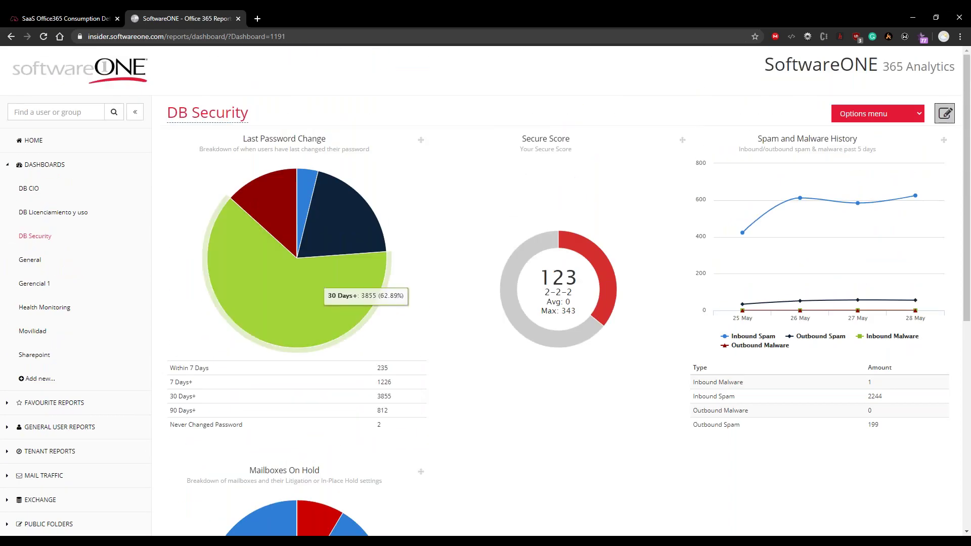
pyautogui.click(61, 308)
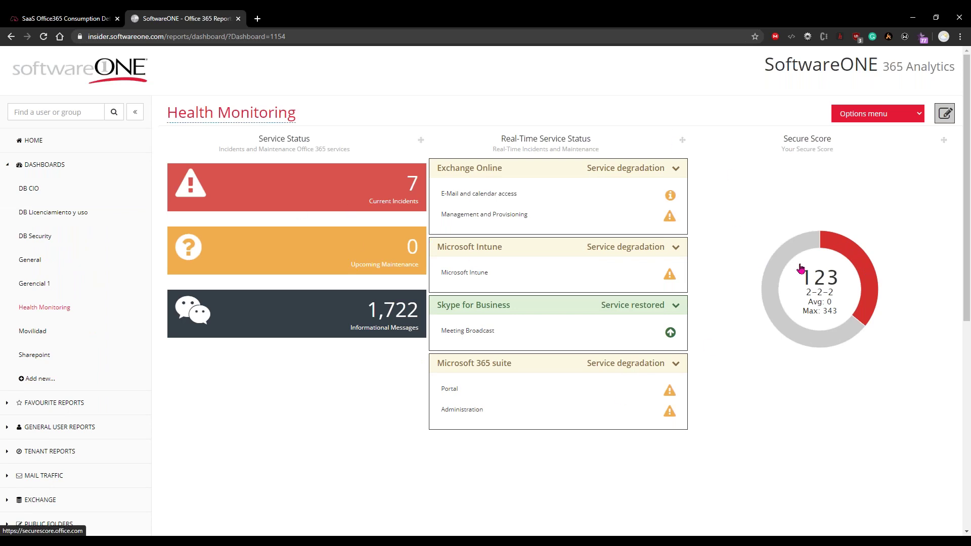
# Scroll the Health Monitoring dashboard down to its real-time service status list
pyautogui.scroll(-2, 46, 350)
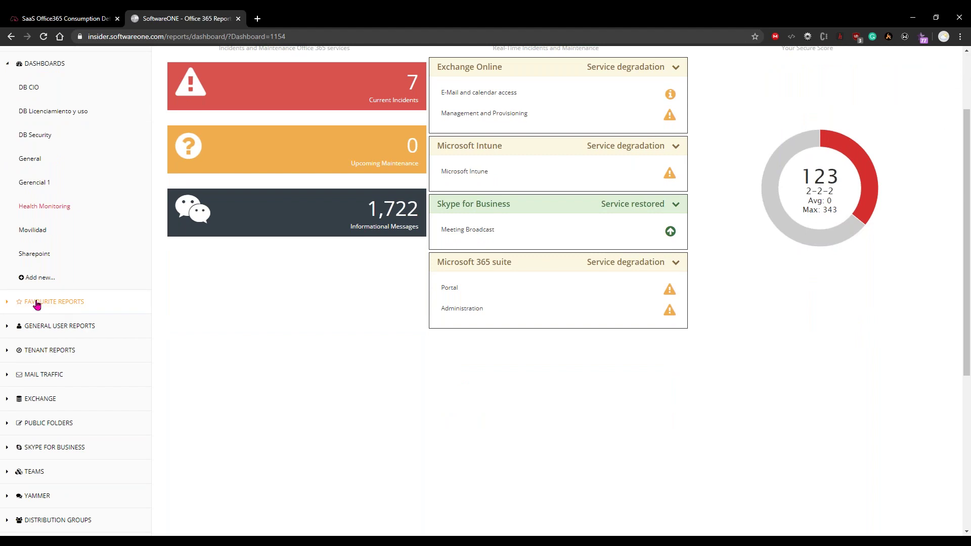
# Open Inactive Users by Service SP from Favourite Reports and show its report filters
pyautogui.click(9, 307)
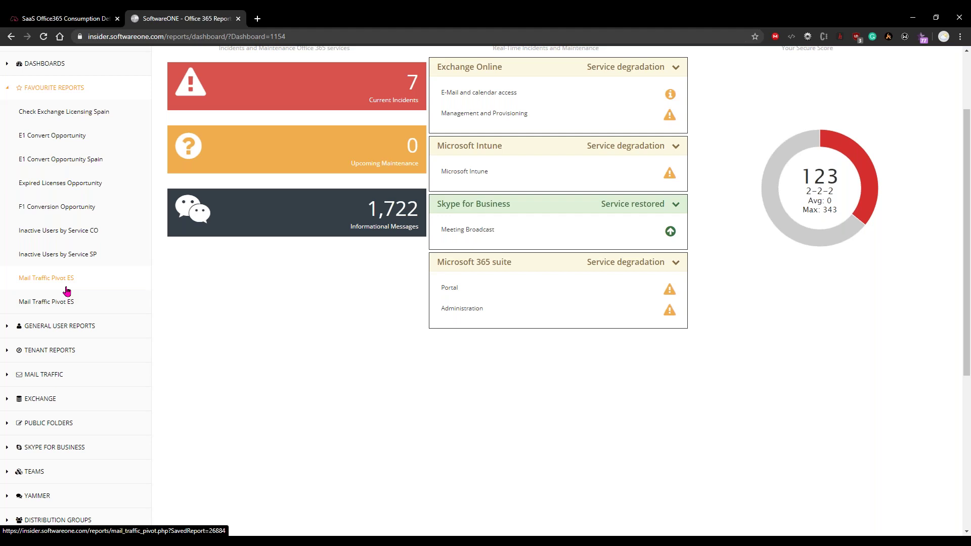
pyautogui.click(57, 259)
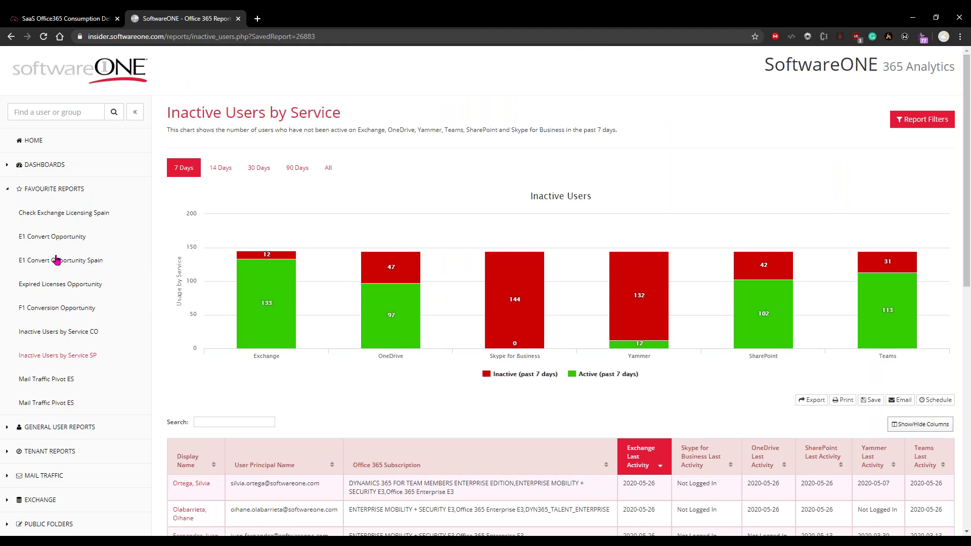
pyautogui.click(920, 119)
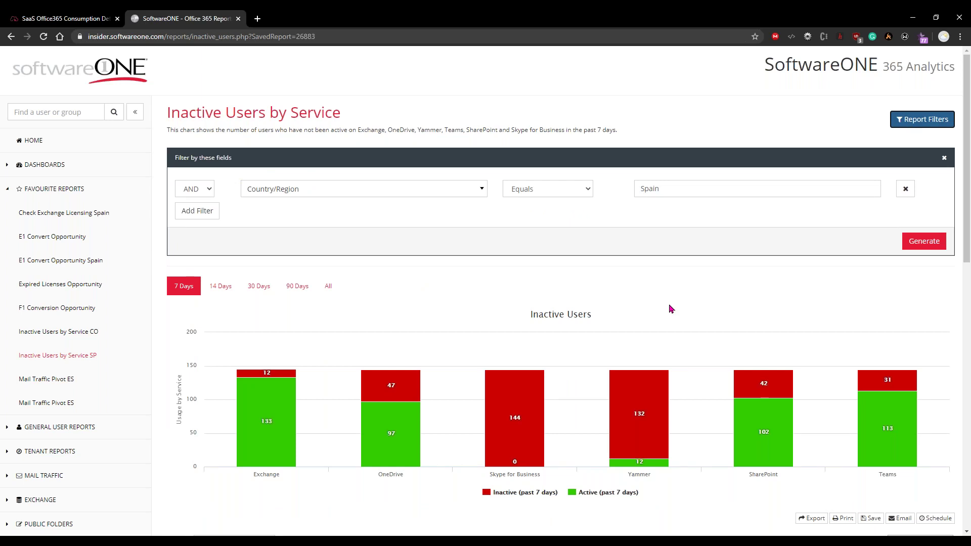
# Review the Country/Region equals Spain filter and the SharePoint inactive users chart
pyautogui.scroll(-4, 669, 308)
pyautogui.moveTo(234, 169)
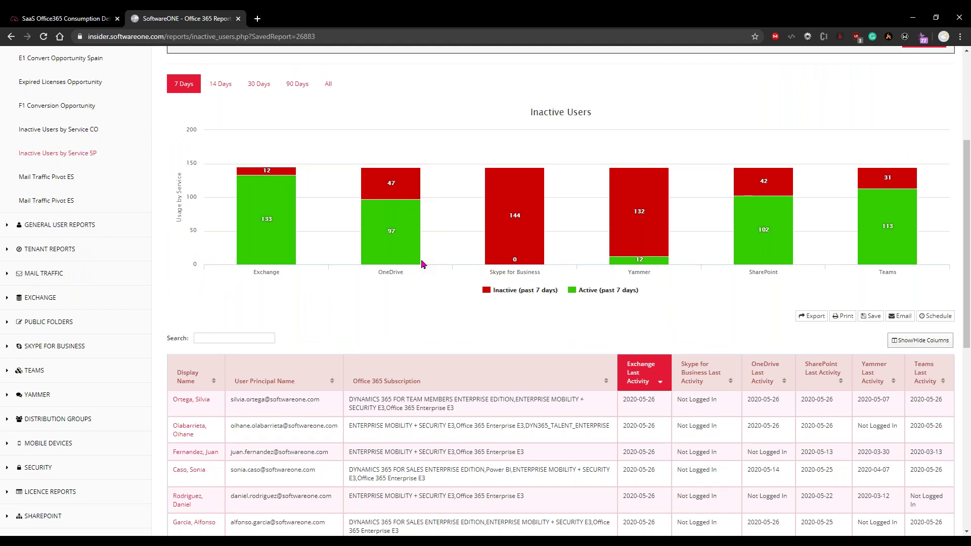
pyautogui.scroll(2, 424, 264)
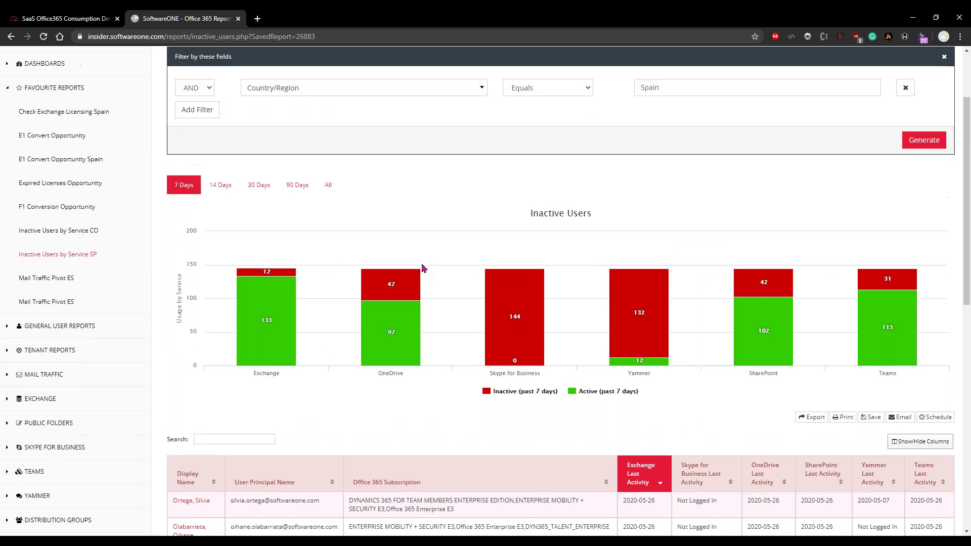
pyautogui.scroll(-1, 424, 273)
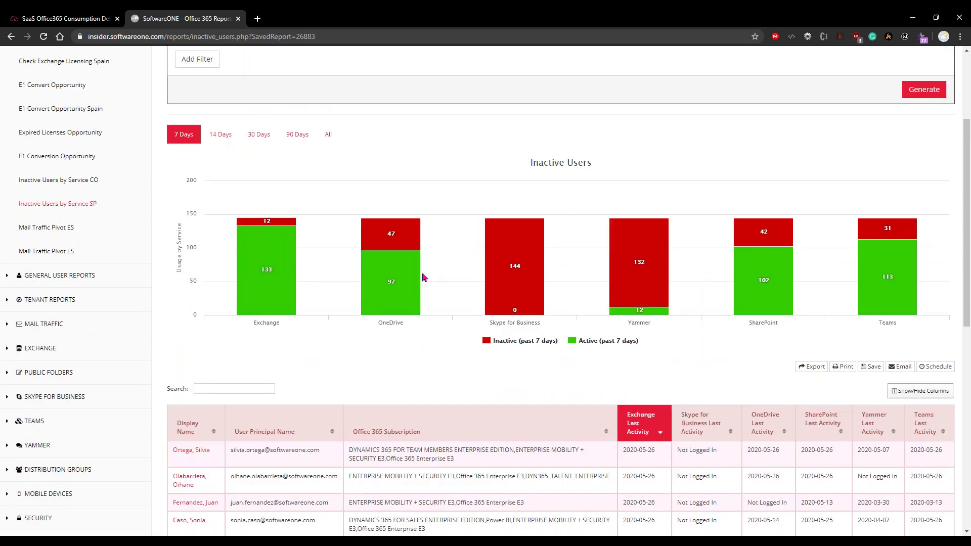
pyautogui.scroll(-2, 424, 277)
pyautogui.scroll(-2, 424, 277)
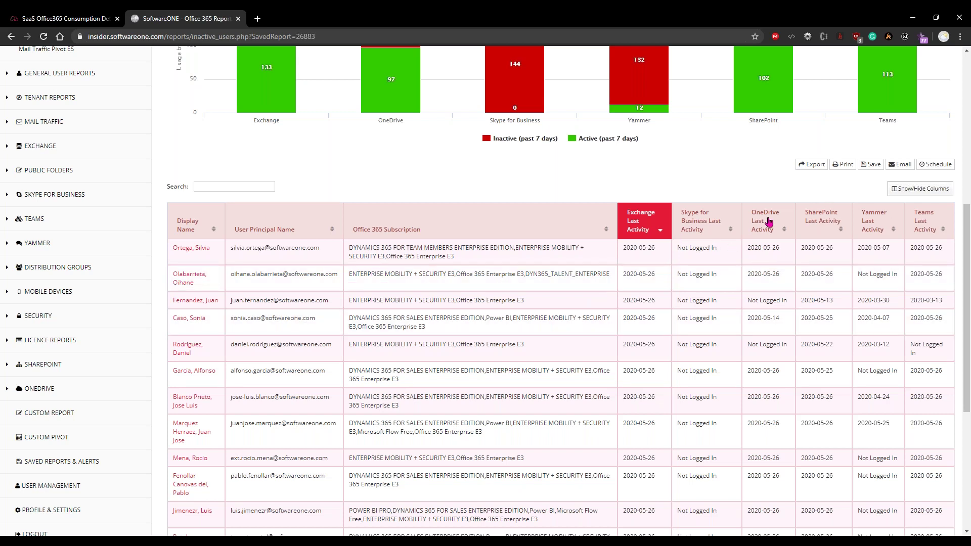
# Check the user table's Show/Hide Columns checkboxes, then close the list
pyautogui.click(925, 188)
pyautogui.scroll(-4, 895, 228)
pyautogui.scroll(-2, 884, 304)
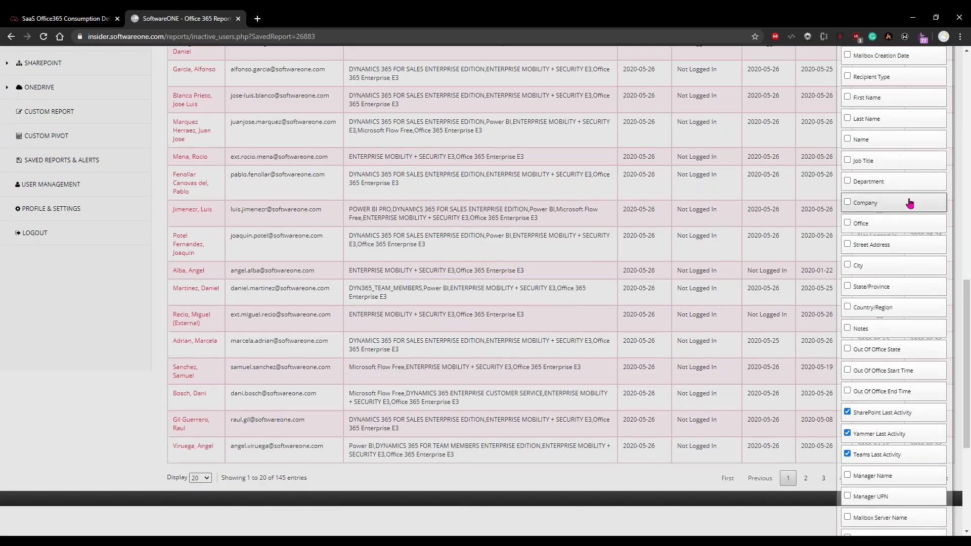
pyautogui.scroll(5, 883, 303)
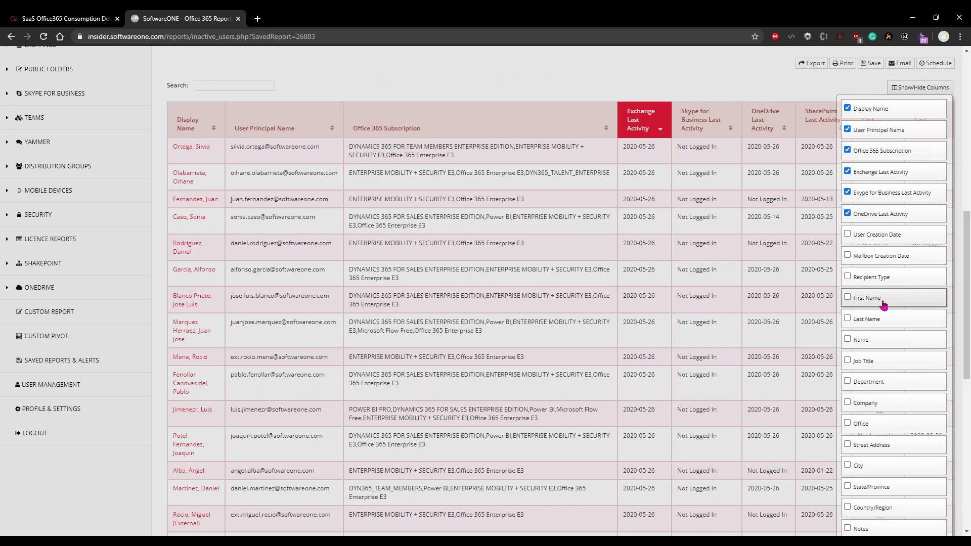
pyautogui.click(707, 85)
pyautogui.scroll(4, 708, 91)
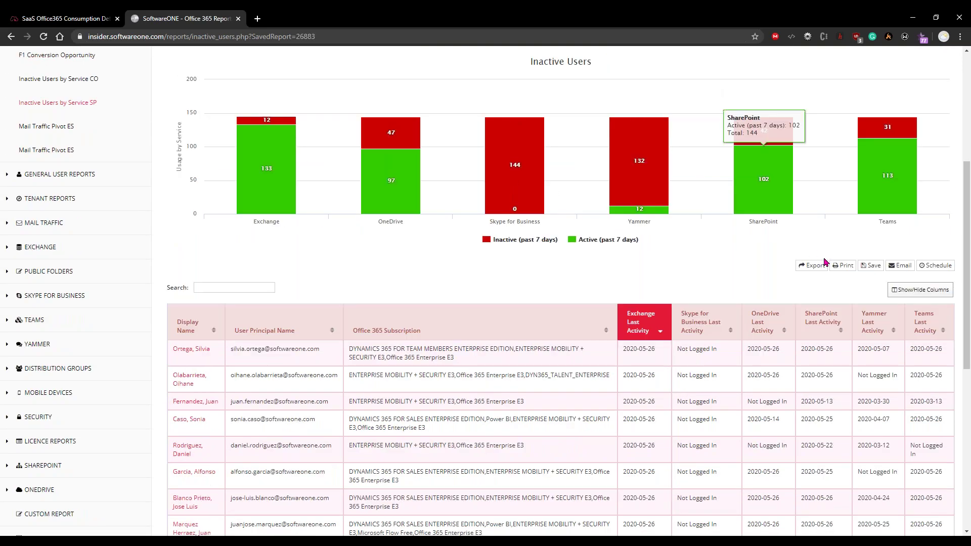
pyautogui.click(822, 268)
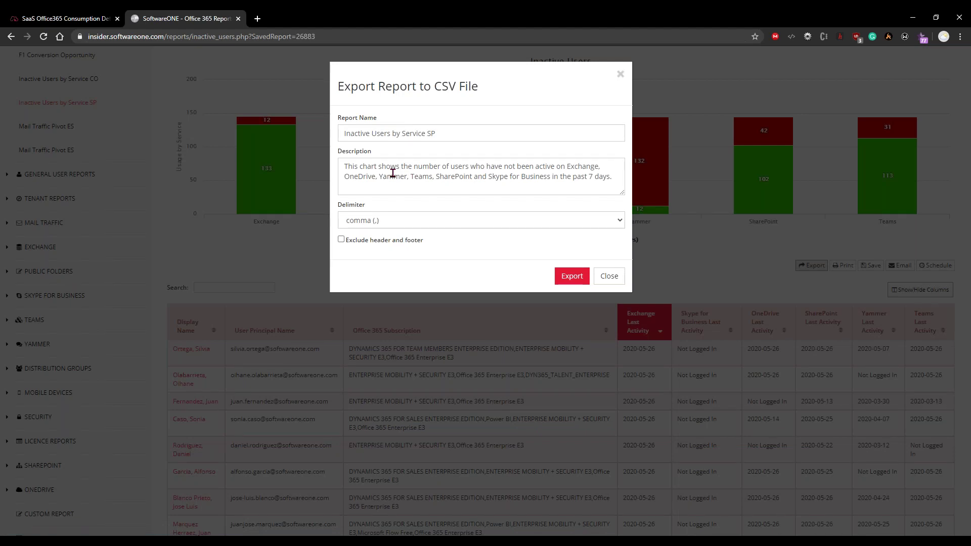
pyautogui.click(394, 223)
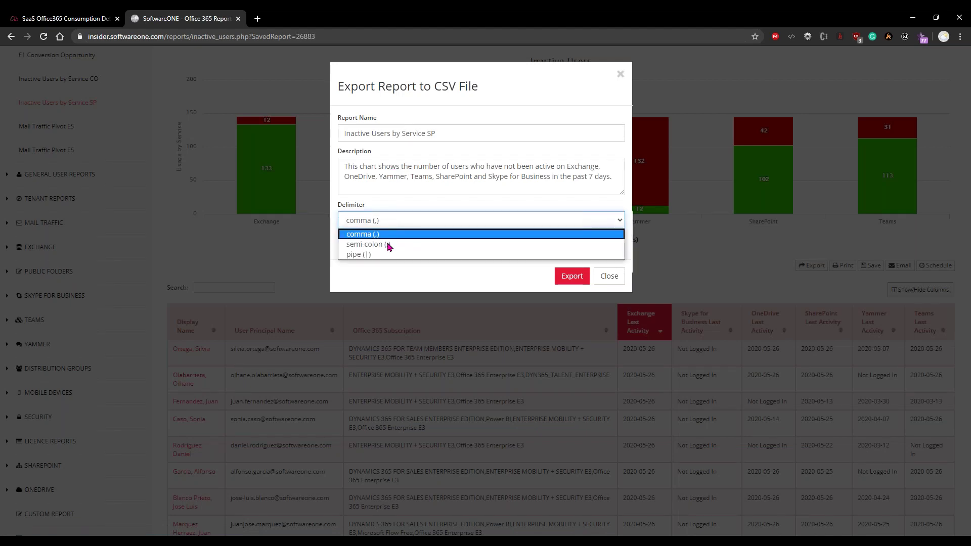
pyautogui.click(388, 245)
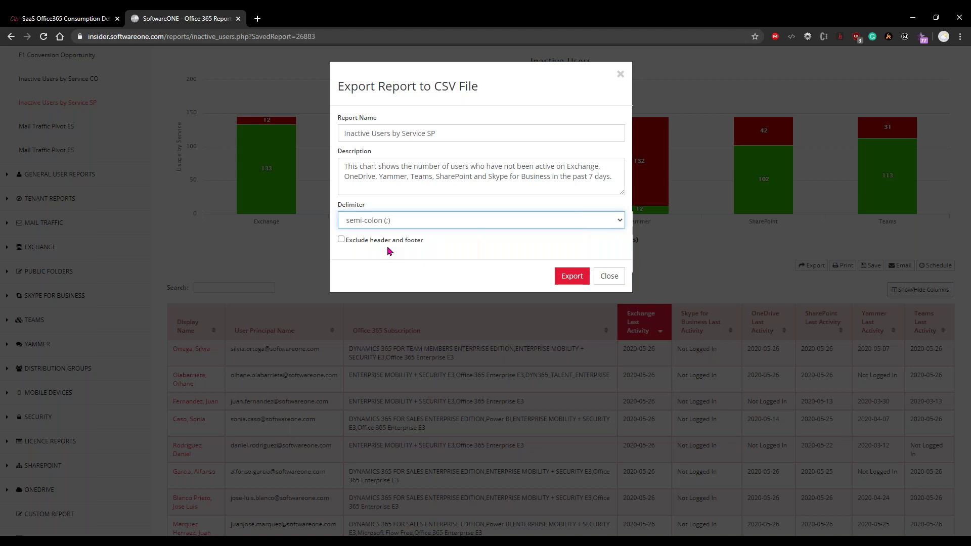
pyautogui.click(609, 276)
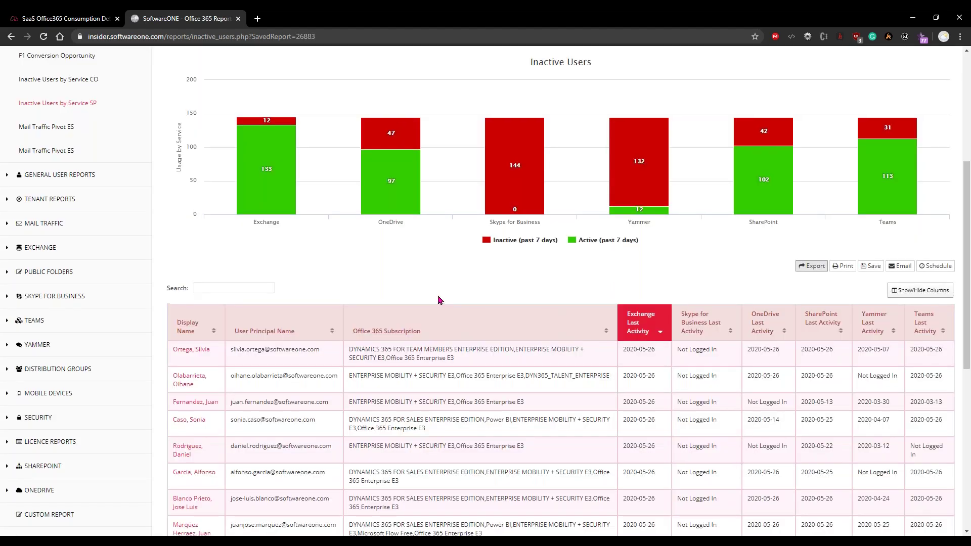
pyautogui.scroll(5, 435, 300)
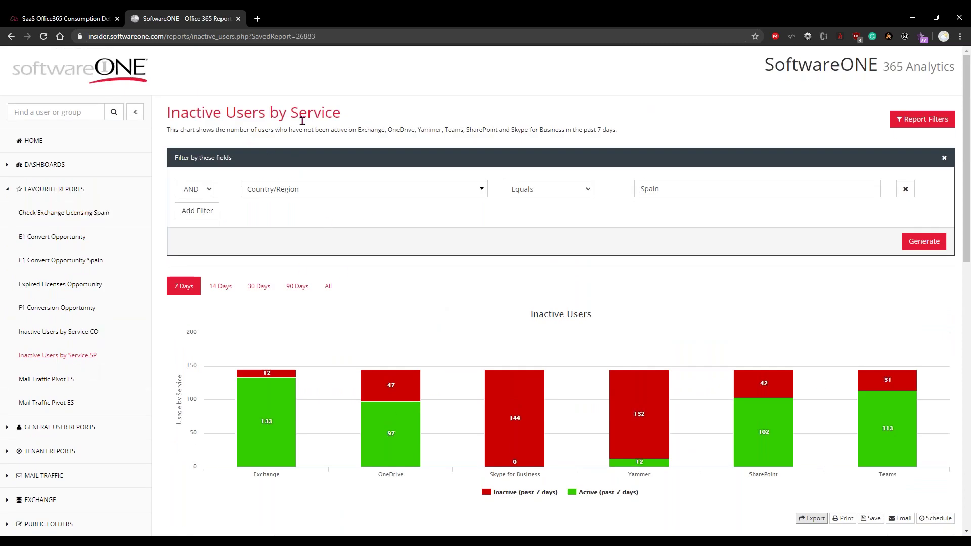
pyautogui.click(71, 215)
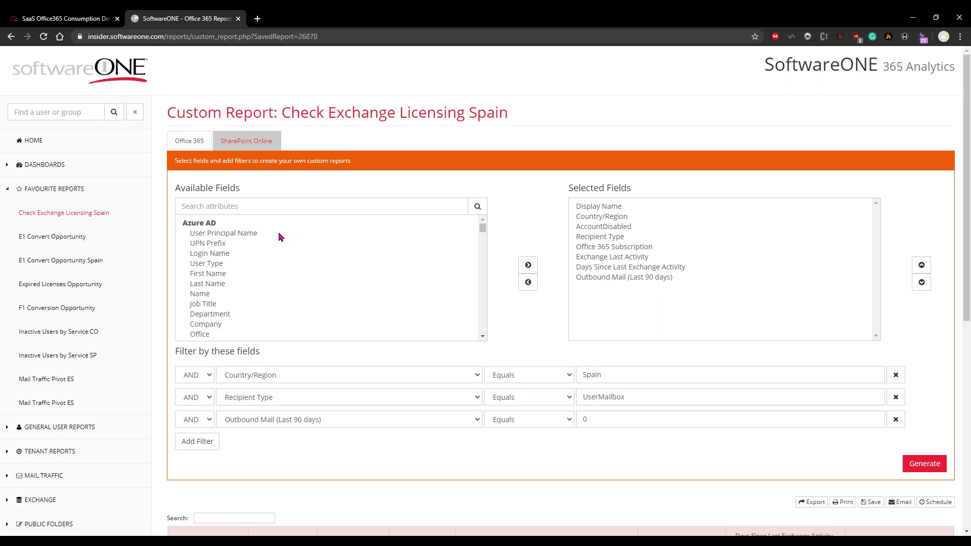
pyautogui.scroll(-2, 281, 242)
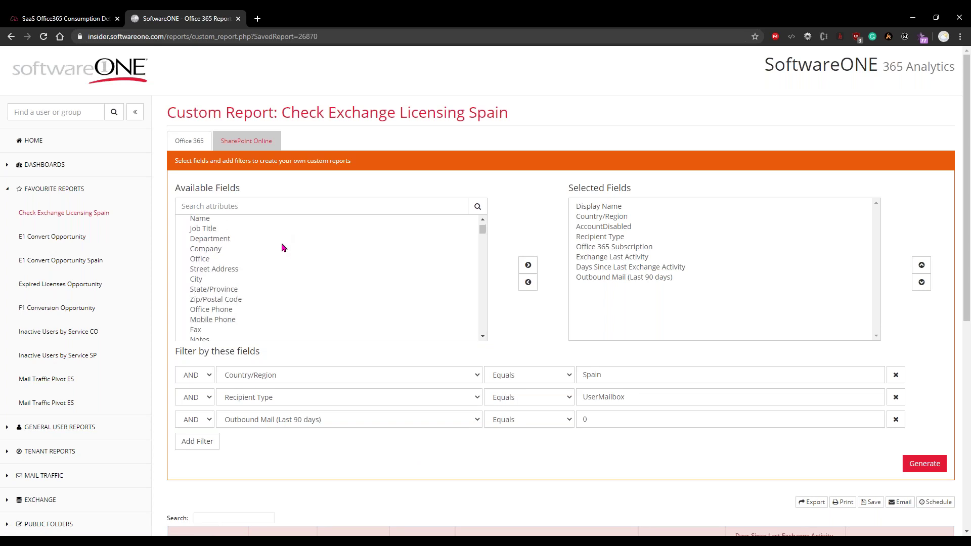
pyautogui.scroll(2, 281, 242)
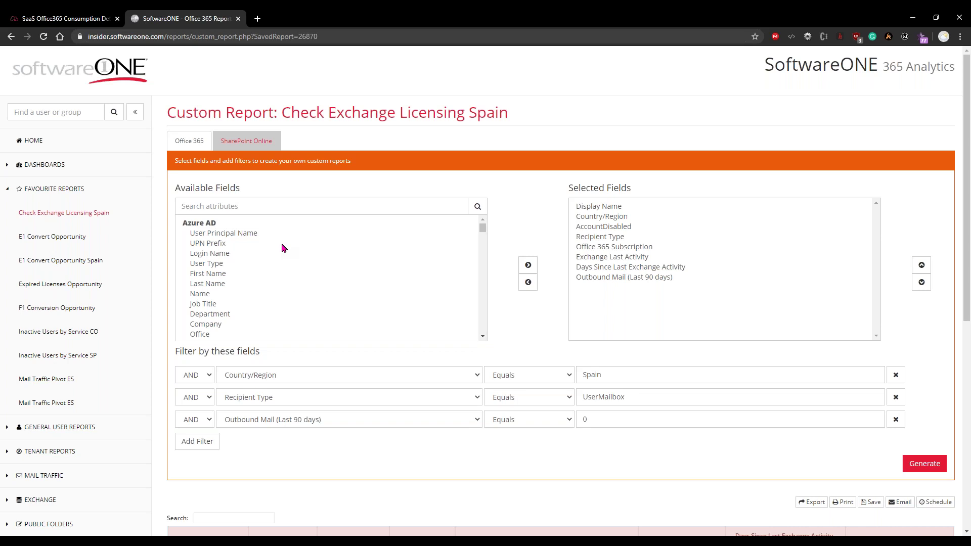
pyautogui.scroll(-2, 283, 248)
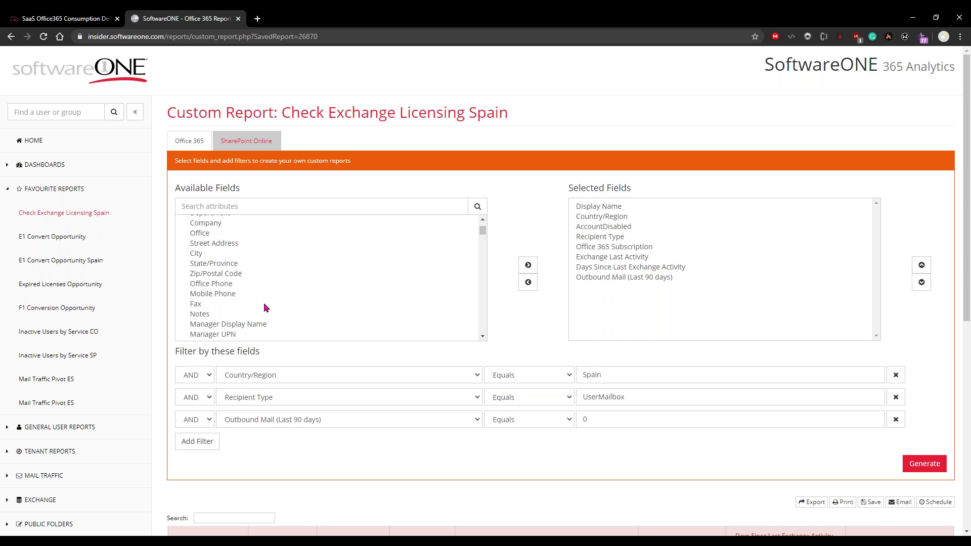
pyautogui.scroll(-2, 270, 302)
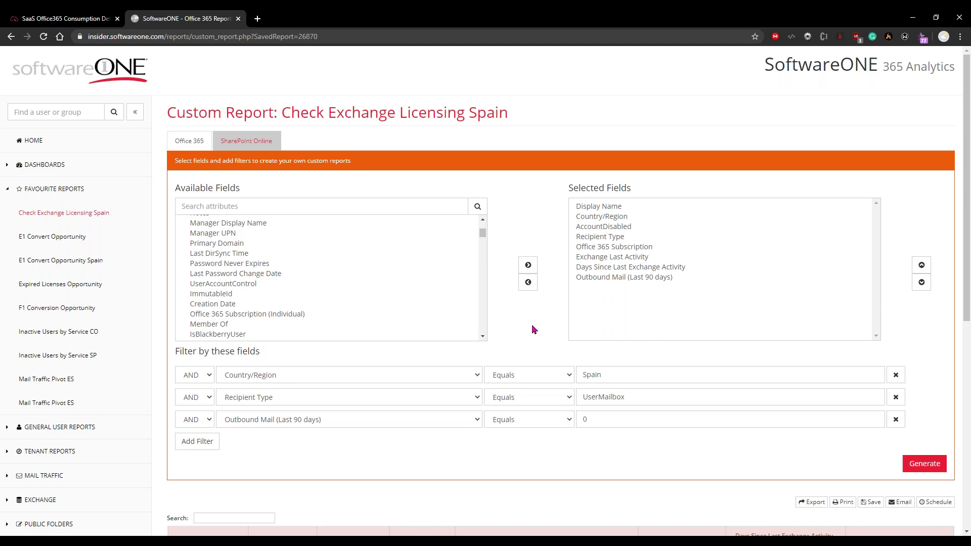
pyautogui.scroll(-1, 532, 330)
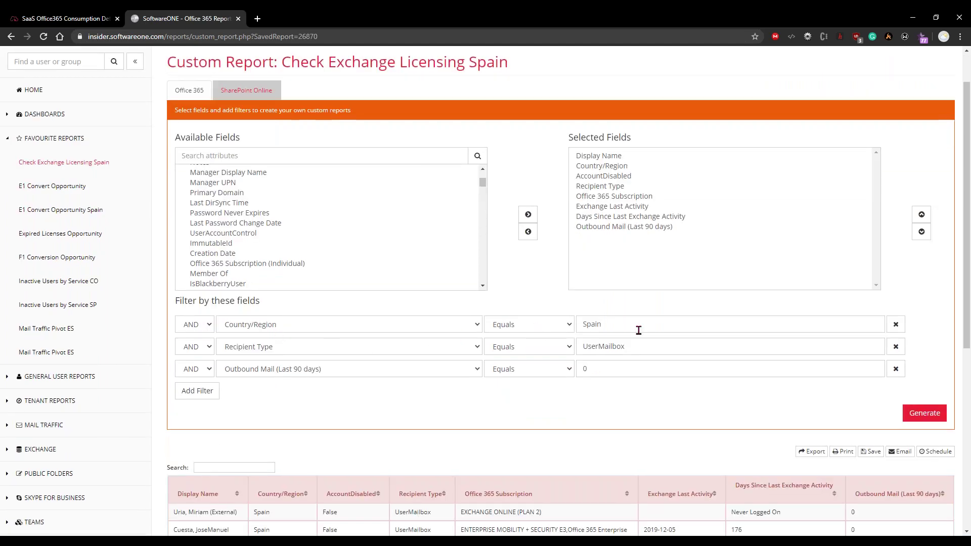
pyautogui.doubleClick(590, 325)
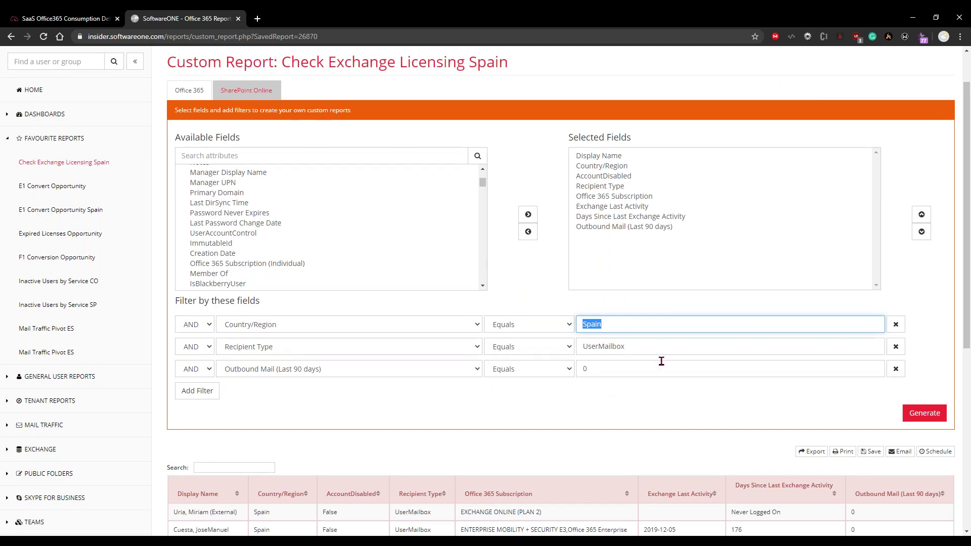
pyautogui.doubleClick(636, 351)
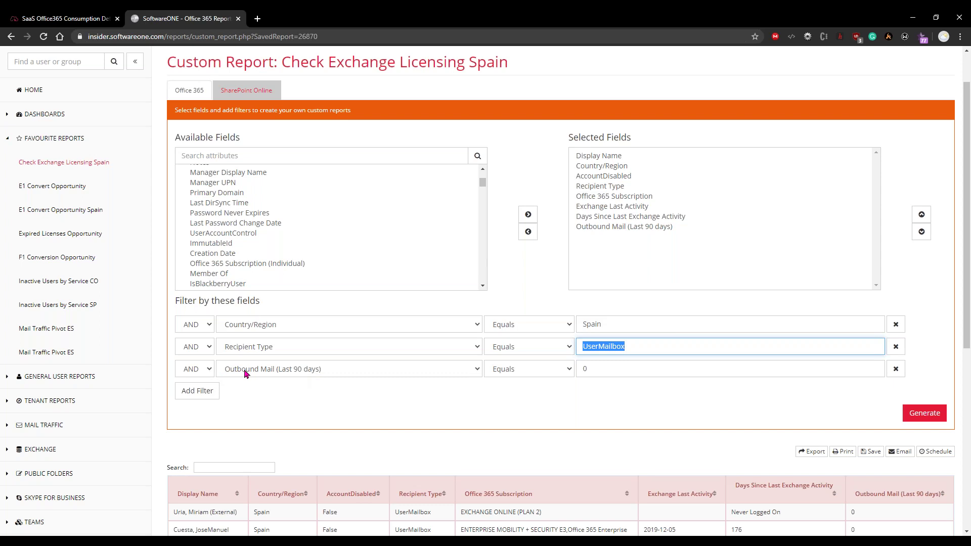
pyautogui.click(220, 373)
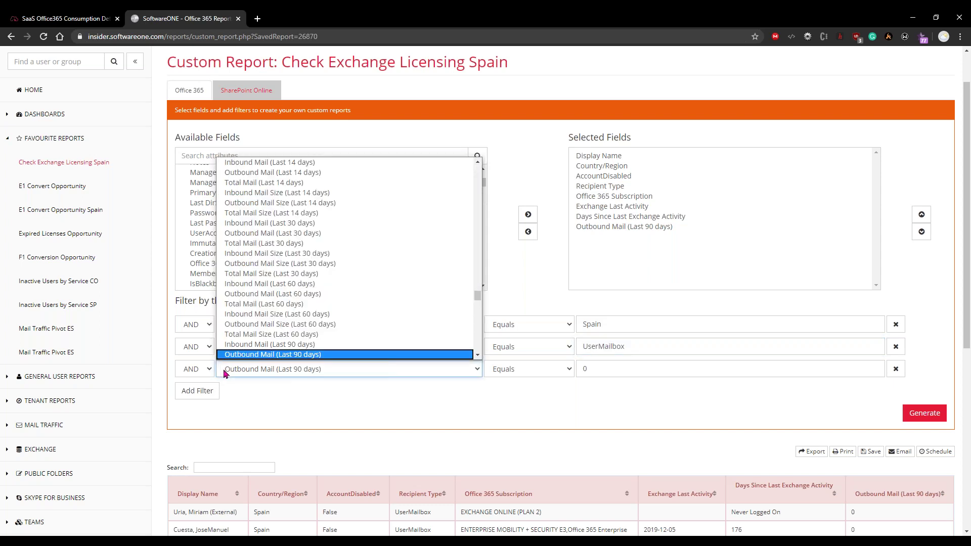
pyautogui.click(236, 374)
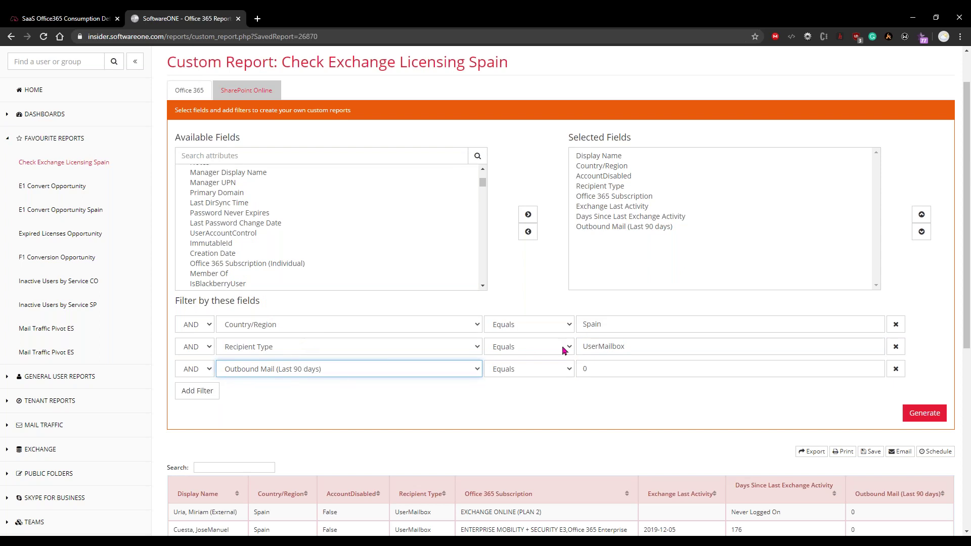
pyautogui.doubleClick(595, 364)
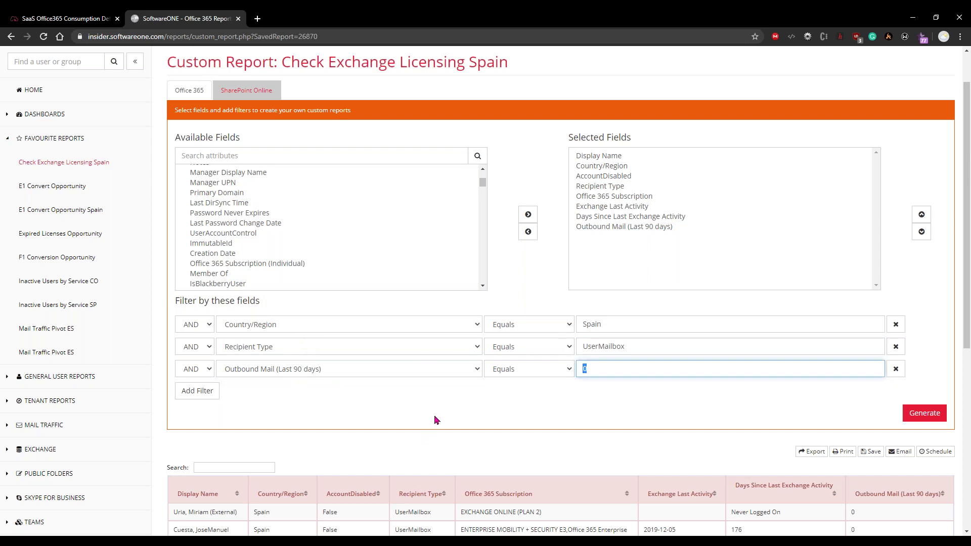
pyautogui.scroll(-1, 436, 420)
pyautogui.scroll(-3, 436, 420)
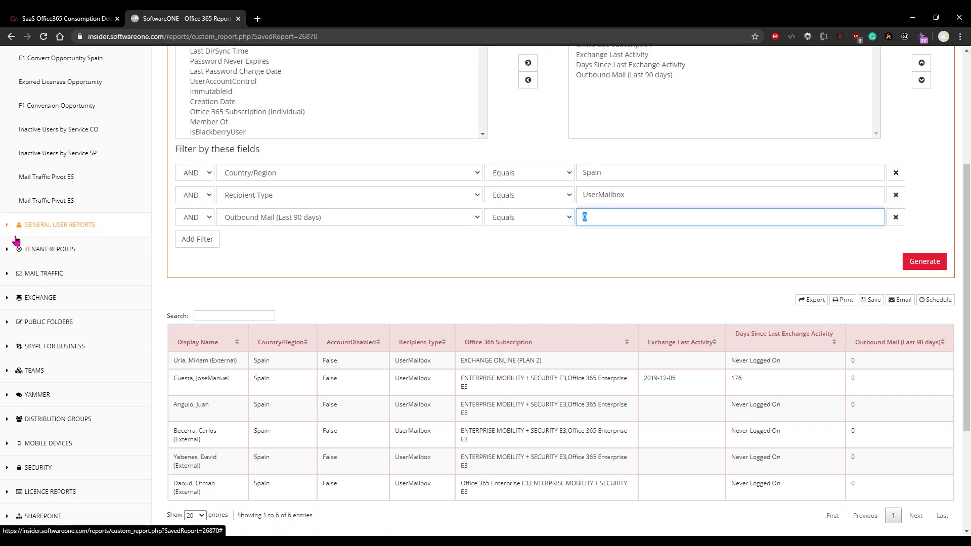
pyautogui.scroll(1, 38, 230)
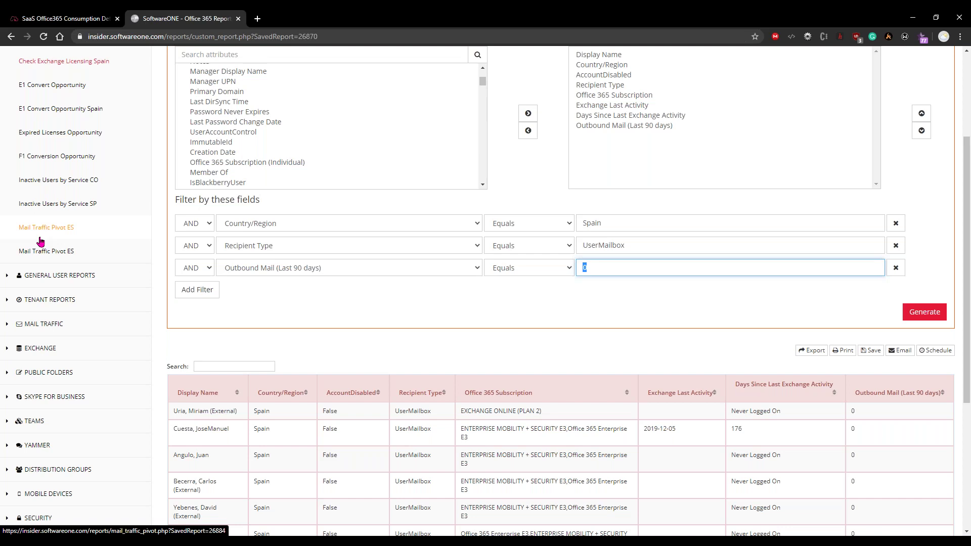
# Navigate through Mail Traffic, Favourite Reports and General User Reports to Teams Tenant Activity
pyautogui.click(11, 324)
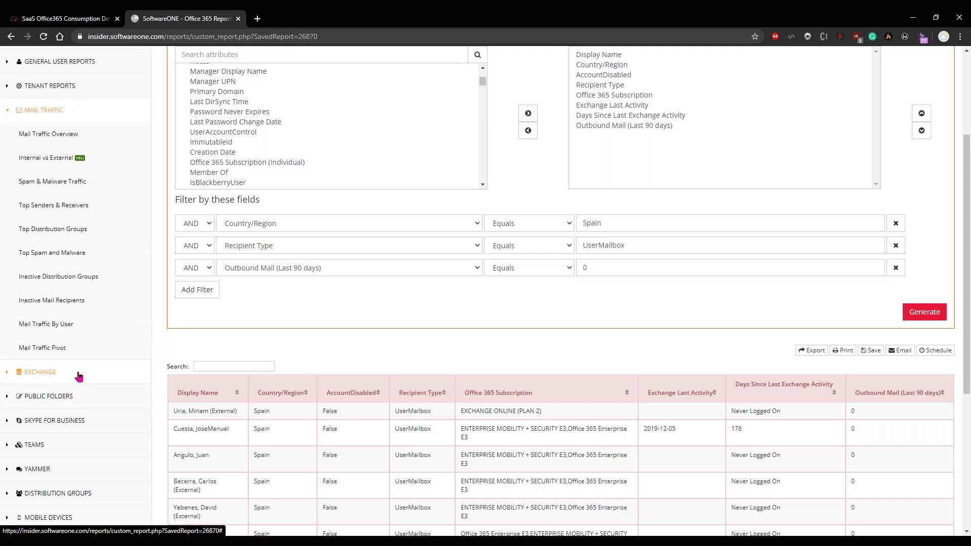
pyautogui.scroll(1, 68, 356)
pyautogui.scroll(3, 68, 357)
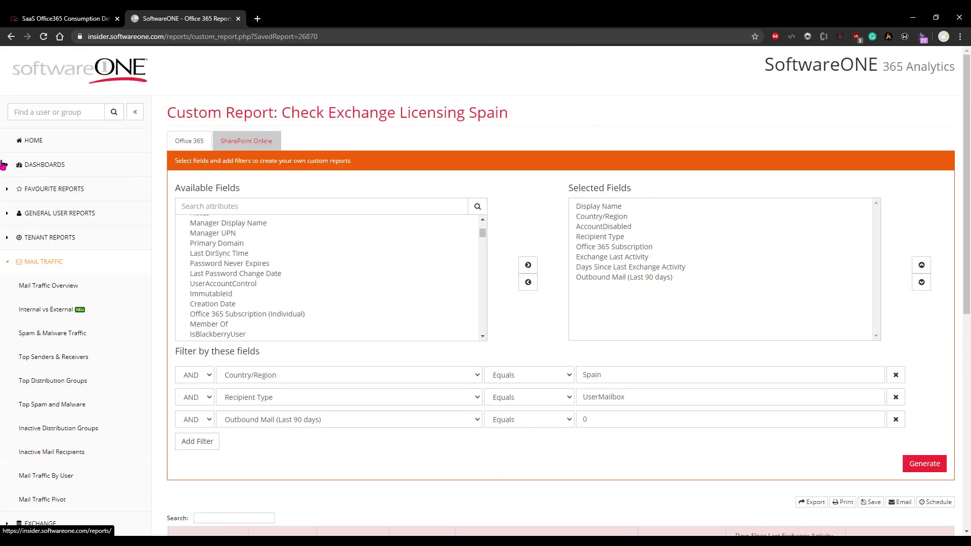
pyautogui.click(7, 190)
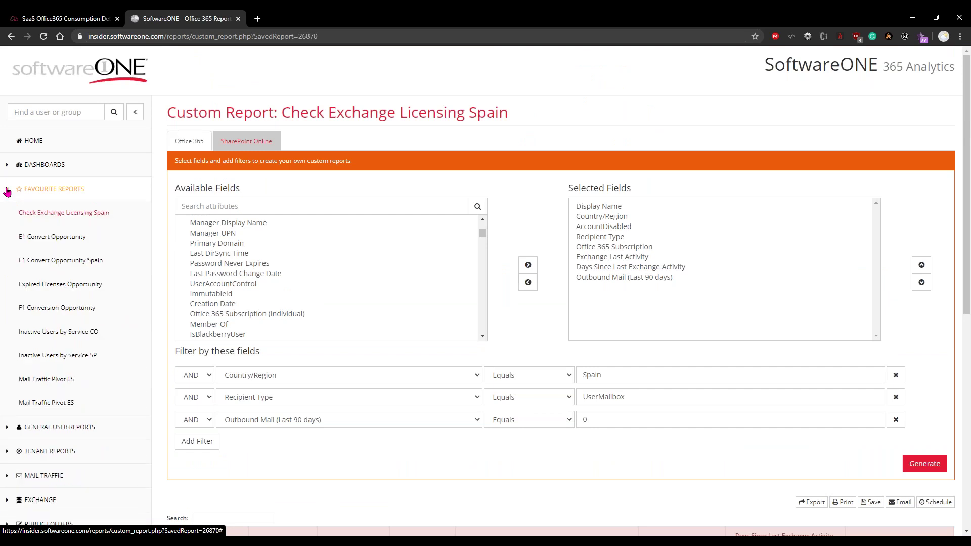
pyautogui.scroll(-1, 11, 373)
pyautogui.click(10, 376)
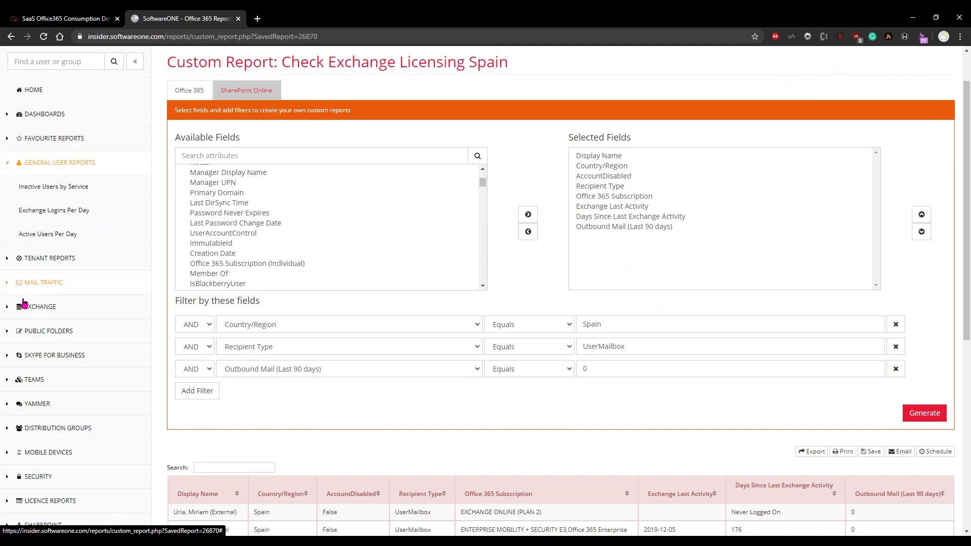
pyautogui.click(7, 380)
pyautogui.click(43, 381)
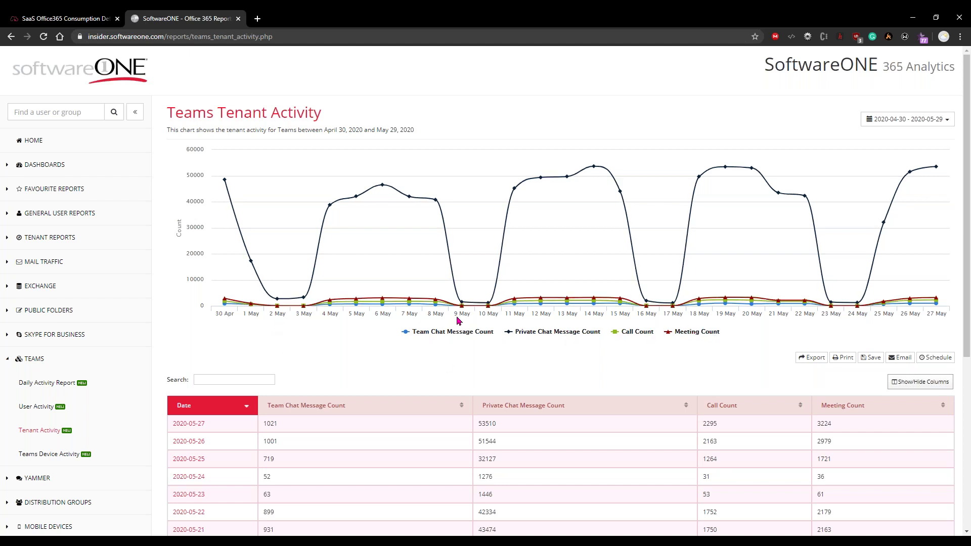
# Toggle the chart legend series so only Call Count stays hidden
pyautogui.click(461, 334)
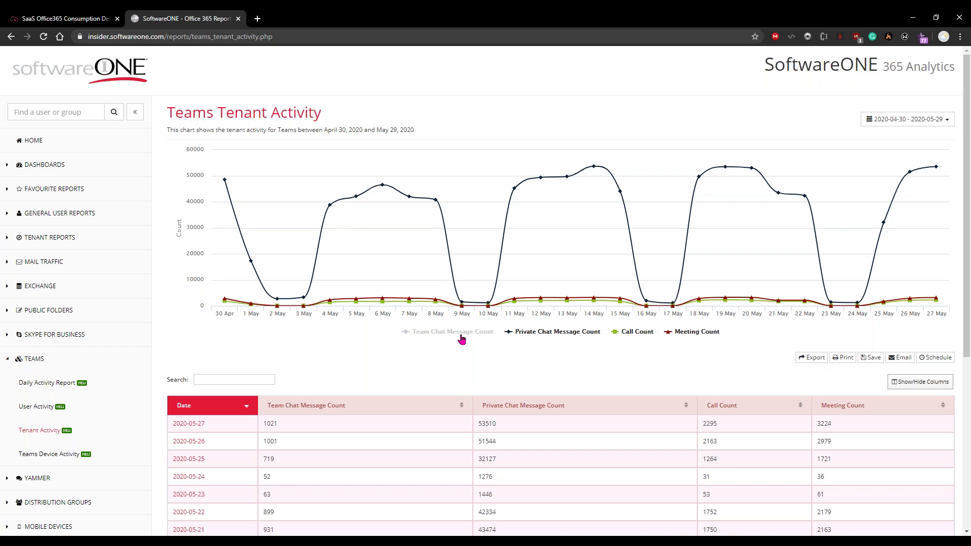
pyautogui.click(633, 332)
pyautogui.click(693, 332)
pyautogui.click(576, 332)
pyautogui.click(463, 331)
pyautogui.click(542, 332)
pyautogui.click(644, 332)
pyautogui.click(647, 333)
pyautogui.click(680, 332)
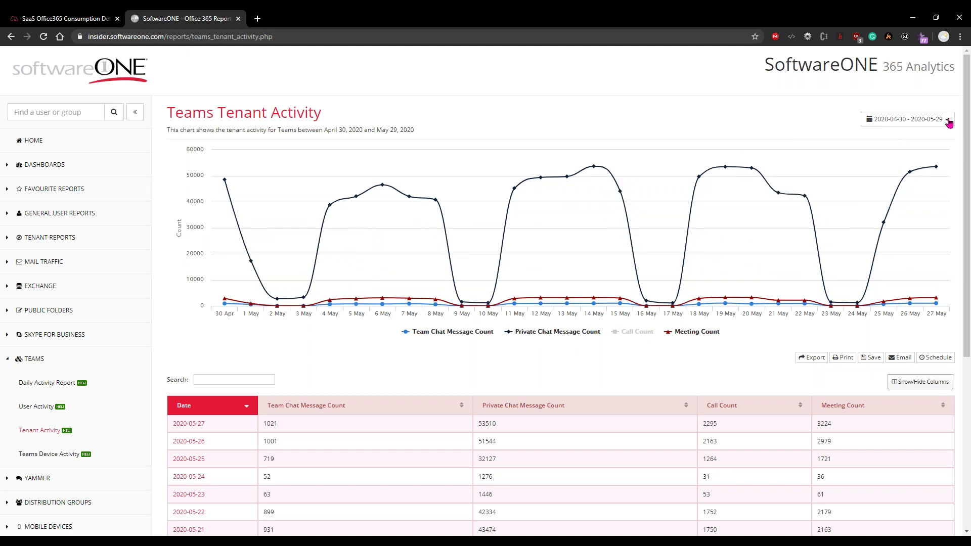
pyautogui.click(948, 121)
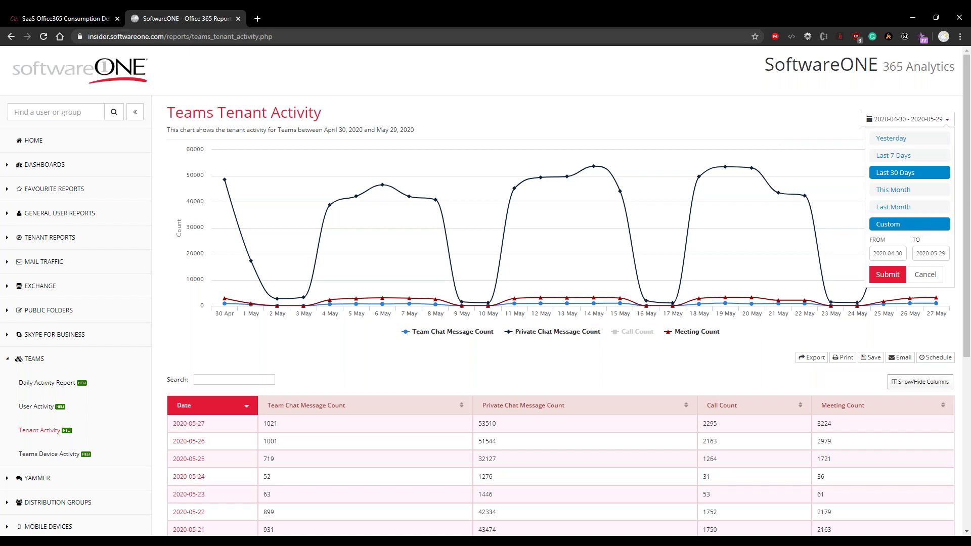
# Change the start date month from 04 to 01 and submit the custom range
pyautogui.click(894, 253)
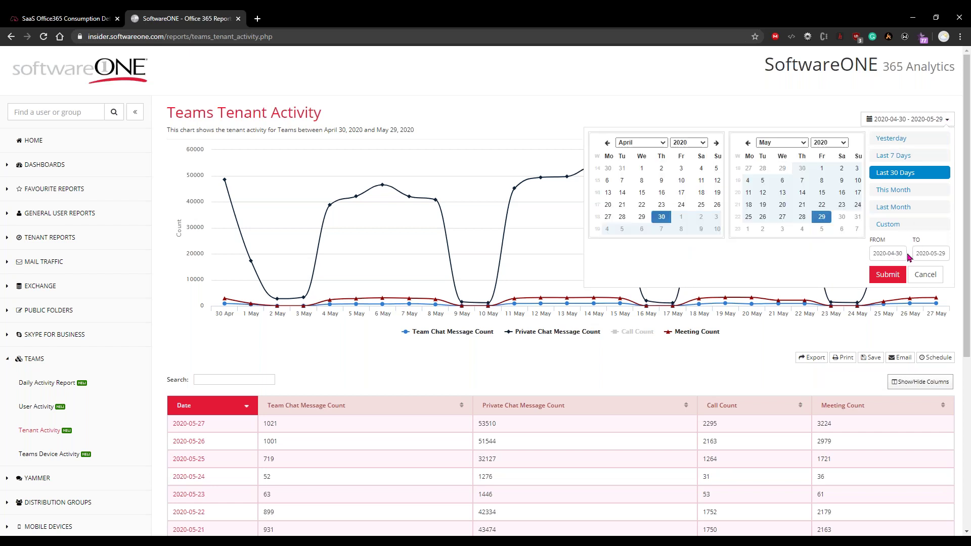
pyautogui.press('BackSpace')
pyautogui.write('1')
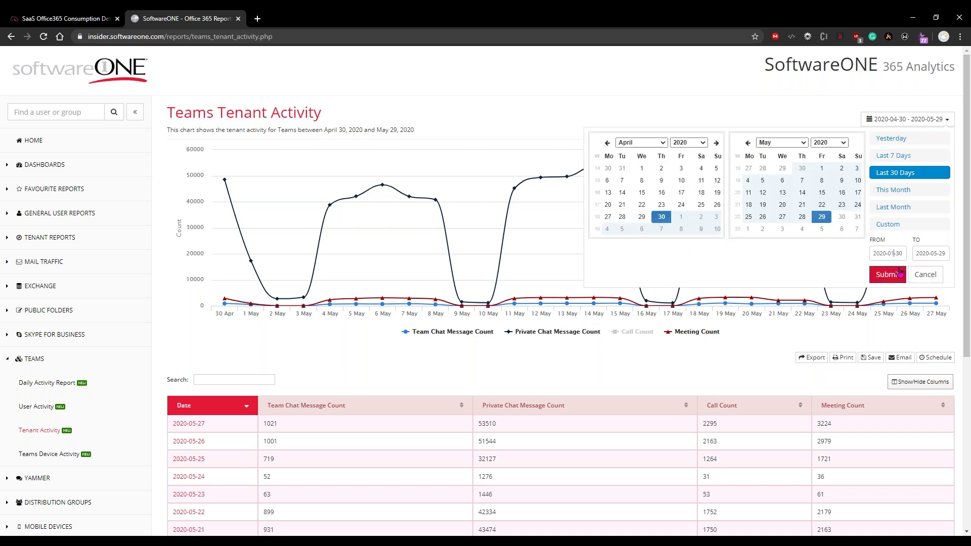
pyautogui.click(888, 274)
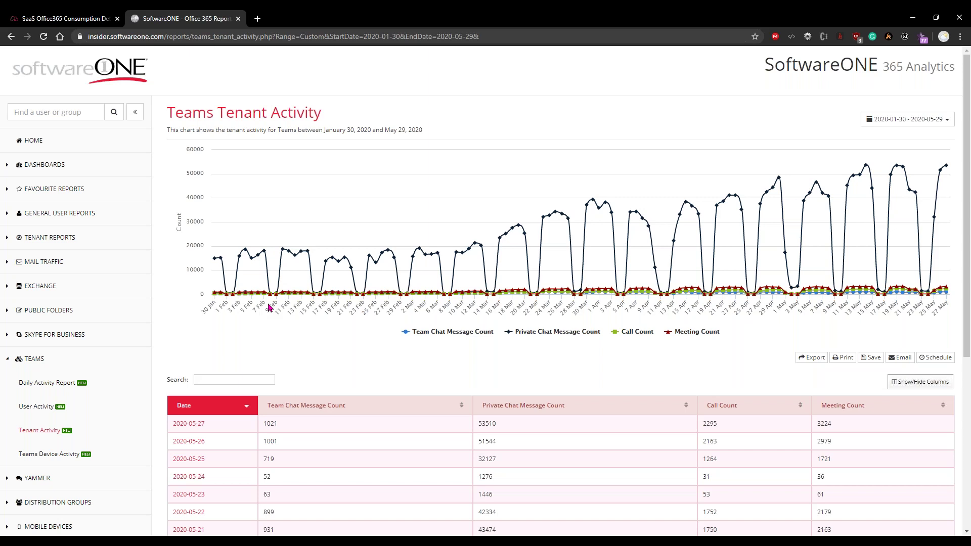
# Open OneDrive Storage History from the OneDrive reports in the sidebar
pyautogui.scroll(-5, 60, 420)
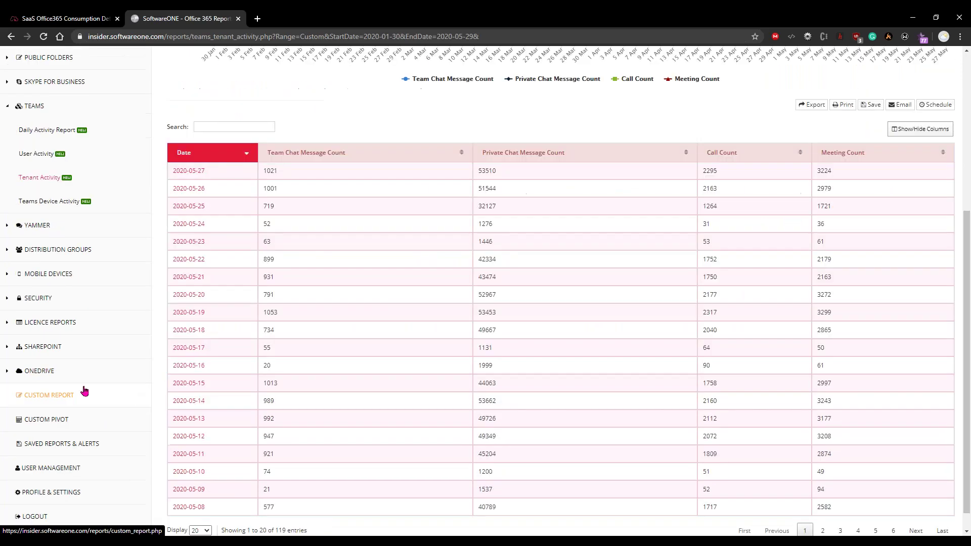
pyautogui.click(7, 374)
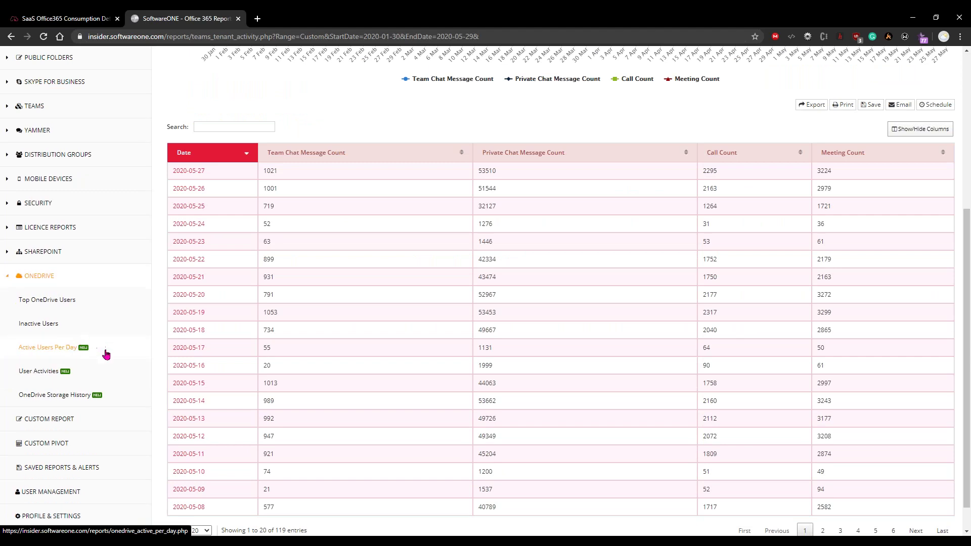
pyautogui.click(63, 395)
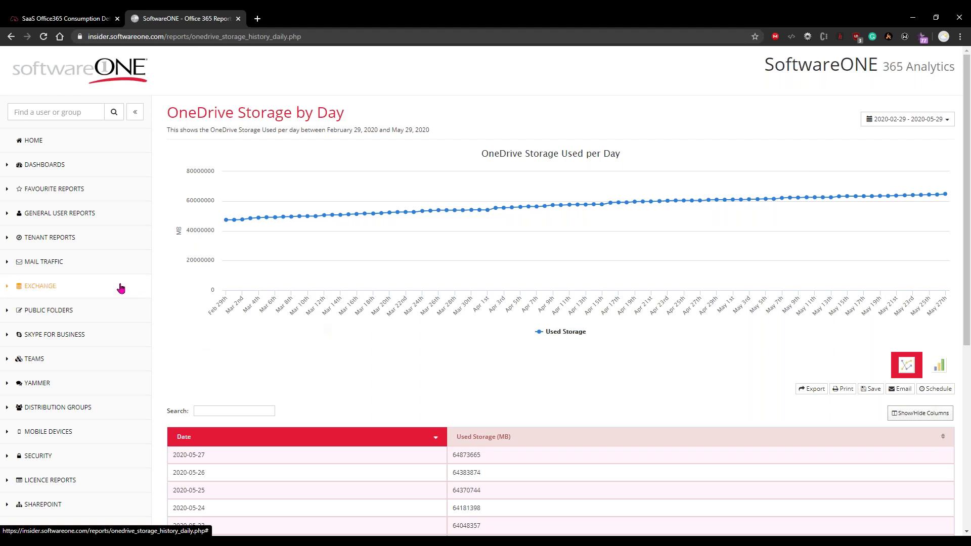
pyautogui.click(44, 262)
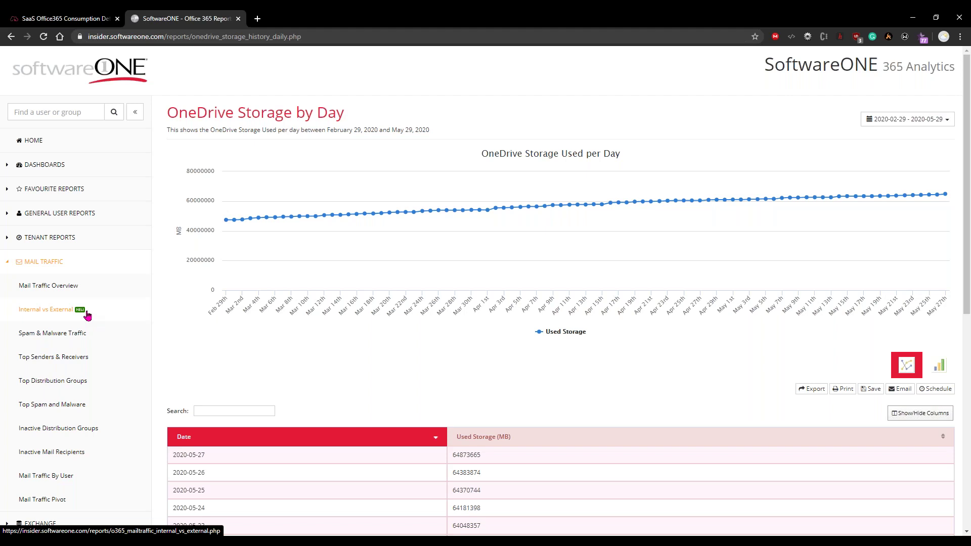
pyautogui.scroll(-4, 87, 315)
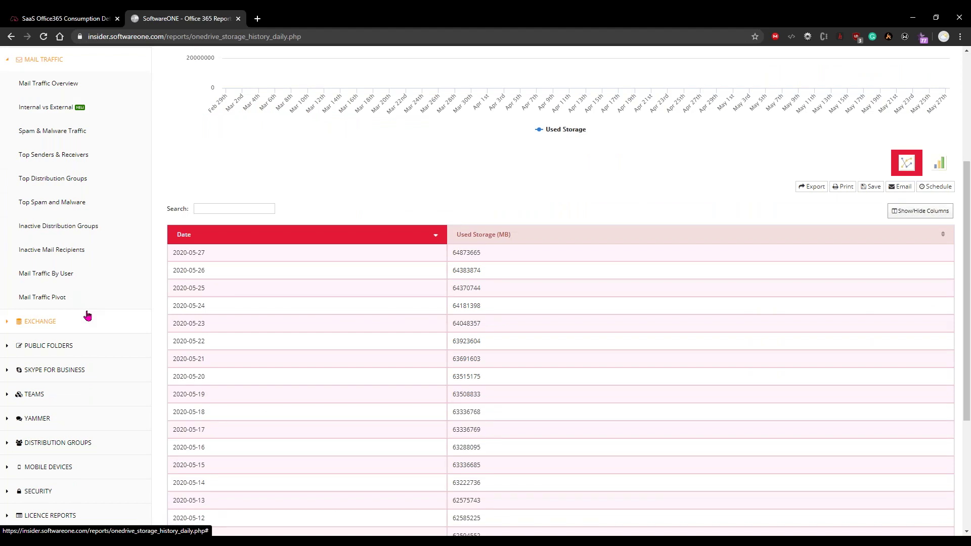
pyautogui.scroll(-4, 87, 315)
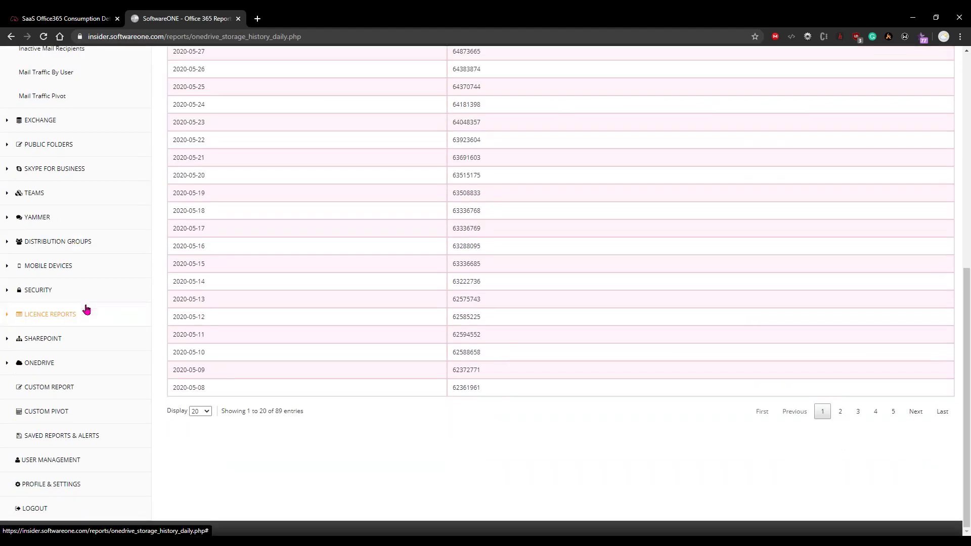